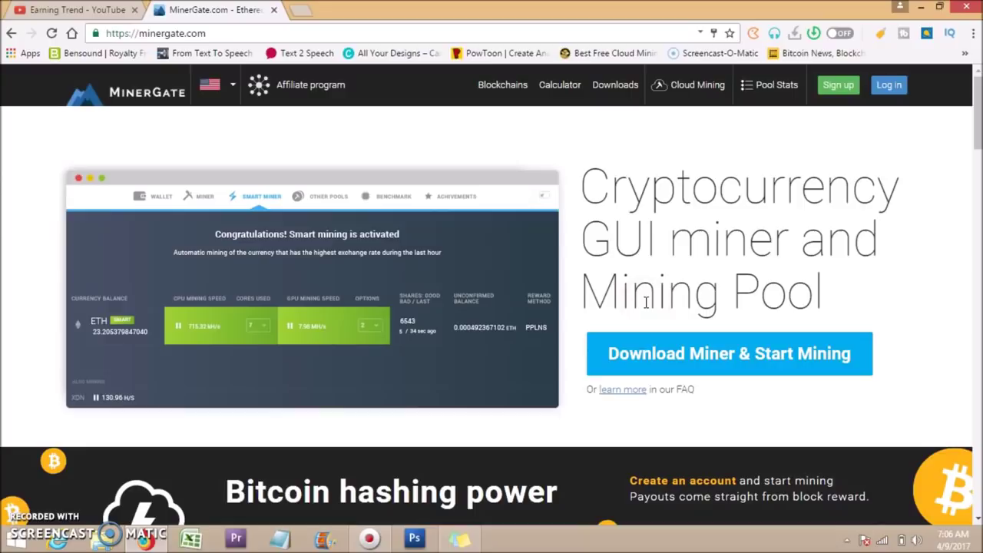
# Scroll the MinerGate page, highlighting then deselecting the withdraw and supported currencies text
pyautogui.moveTo(976, 115); pyautogui.dragTo(978, 283)
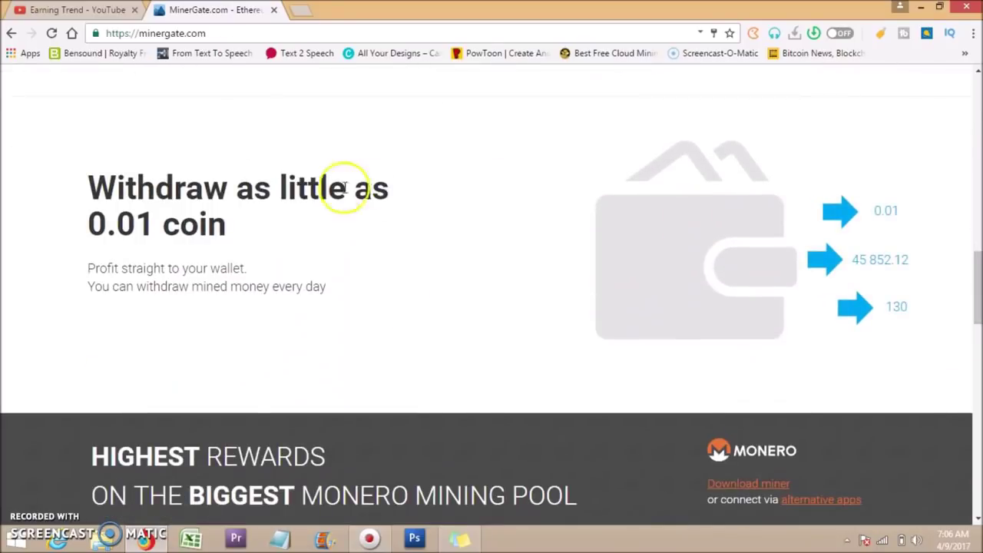
pyautogui.moveTo(82, 192); pyautogui.dragTo(391, 279)
pyautogui.click(426, 274)
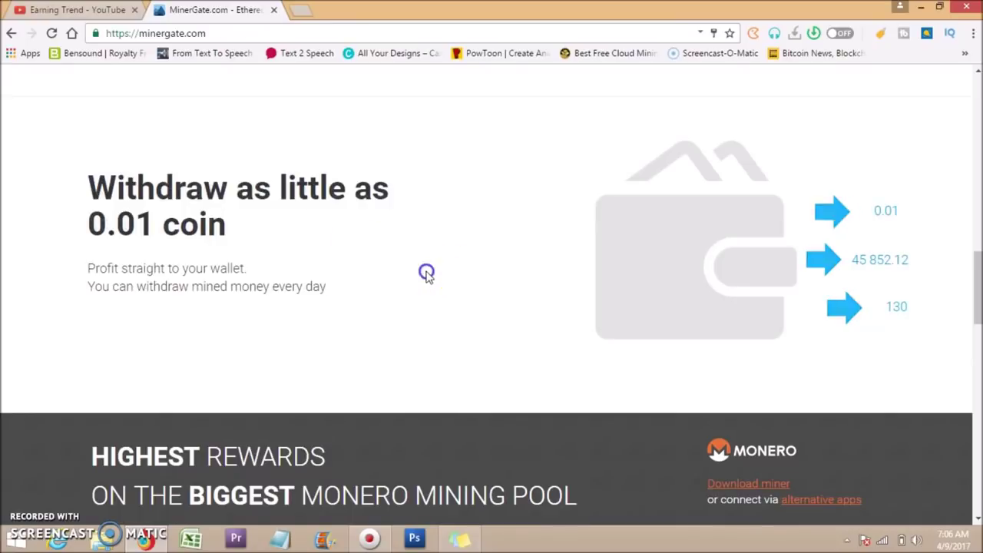
pyautogui.moveTo(976, 285); pyautogui.dragTo(978, 354)
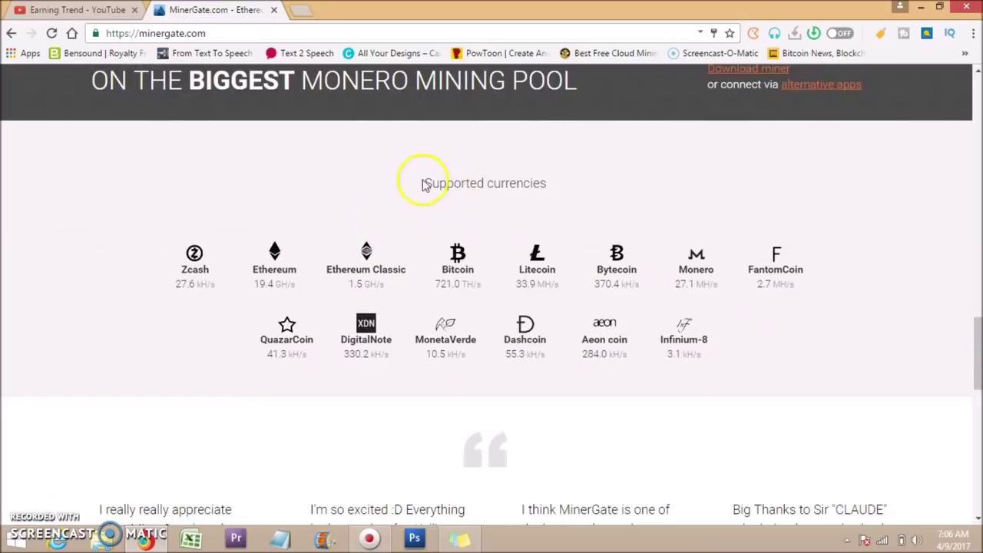
pyautogui.moveTo(418, 183); pyautogui.dragTo(547, 192)
pyautogui.click(548, 201)
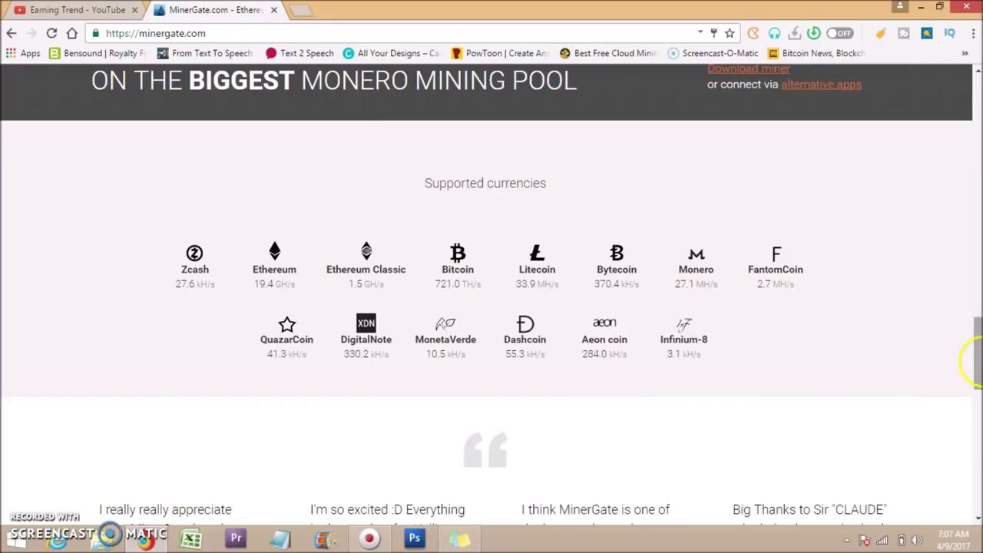
pyautogui.moveTo(978, 359); pyautogui.dragTo(979, 105)
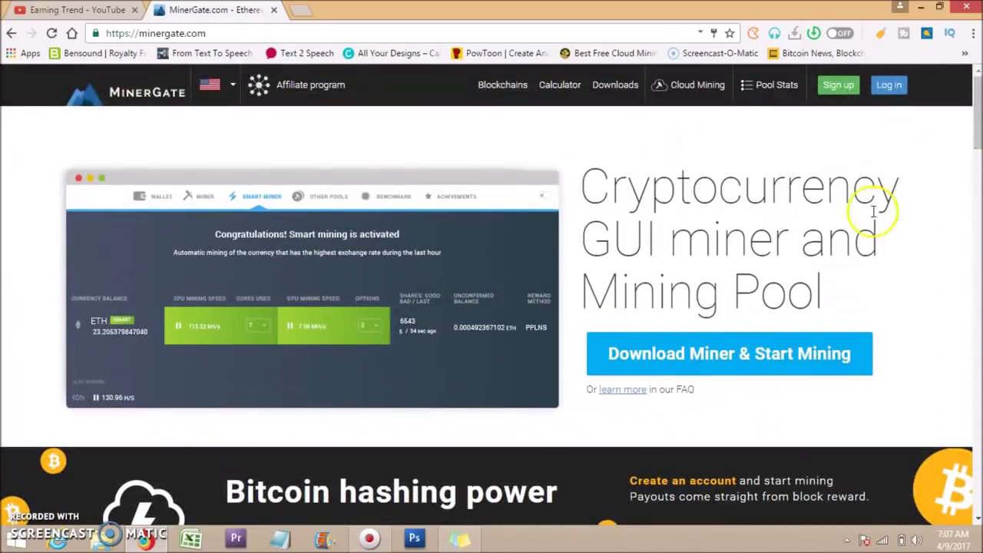
# Open the sign-up form and autofill the saved email and password
pyautogui.click(840, 88)
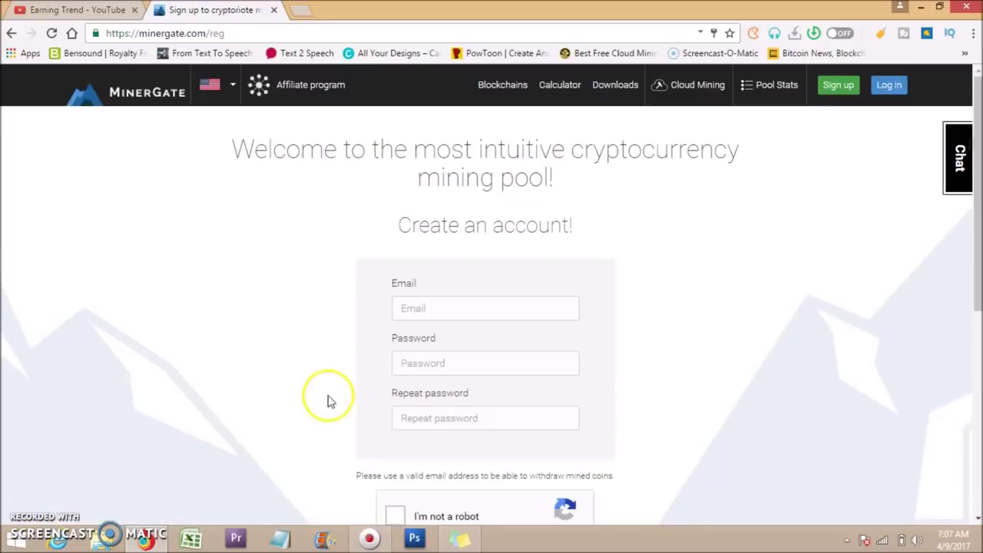
pyautogui.scroll(-2, 369, 392)
pyautogui.scroll(1, 400, 353)
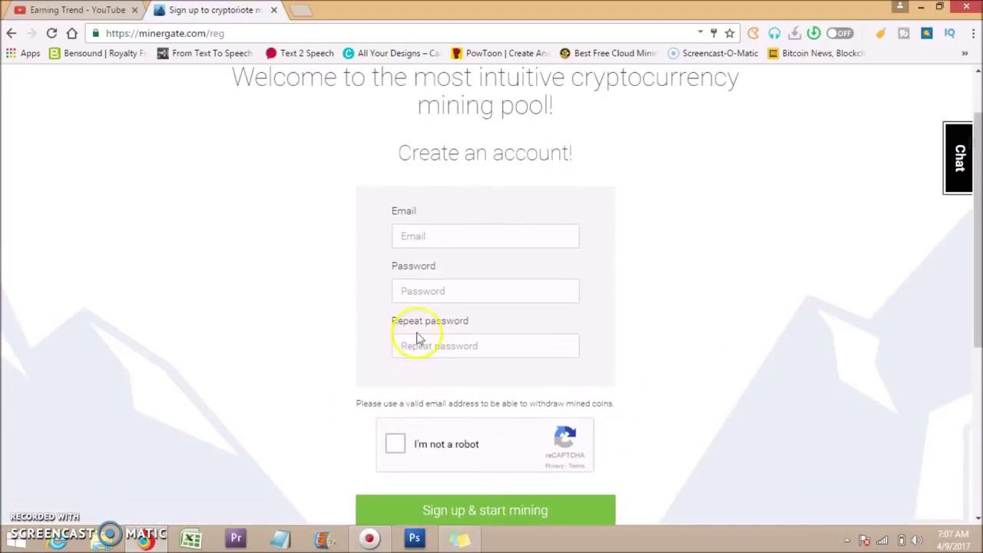
pyautogui.click(483, 236)
pyautogui.click(478, 259)
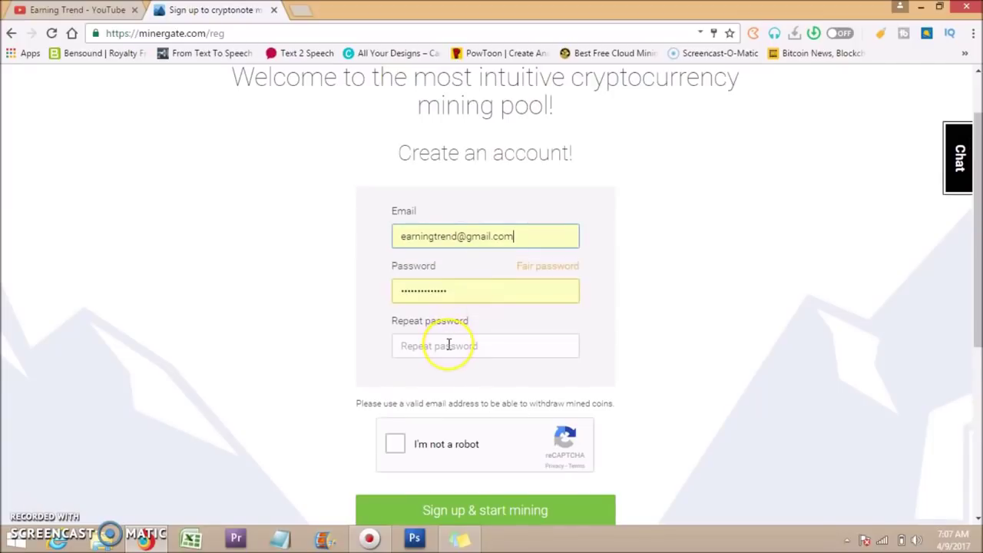
# Fill Repeat password with the saved password and start the I'm not a robot check
pyautogui.click(448, 345)
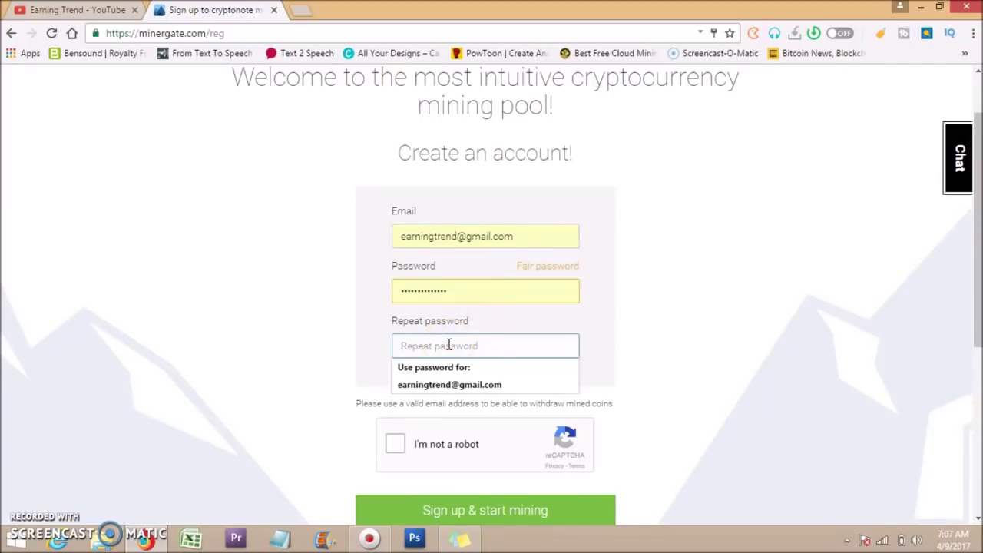
pyautogui.click(434, 378)
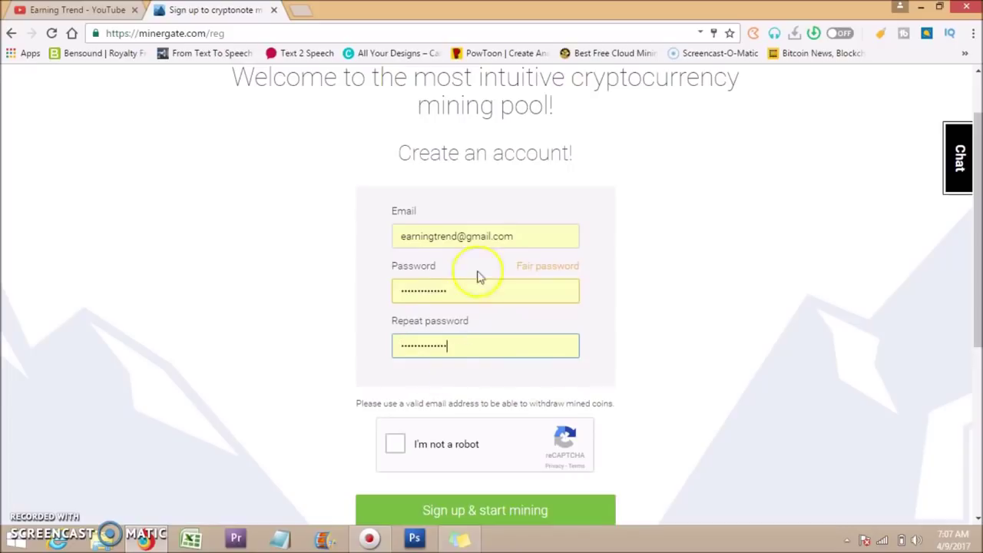
pyautogui.click(395, 445)
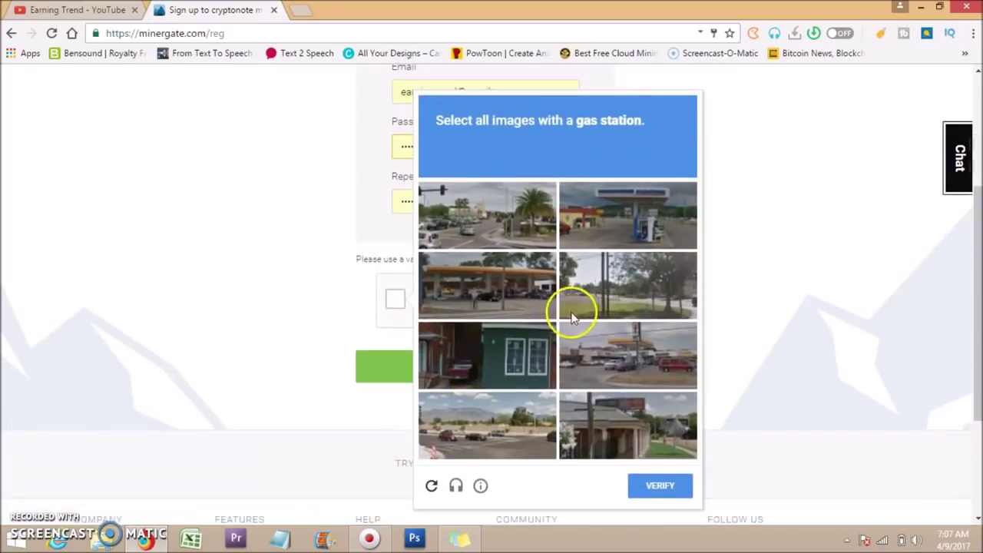
# Select the three gas station images in the reCAPTCHA and verify
pyautogui.click(522, 307)
pyautogui.click(610, 203)
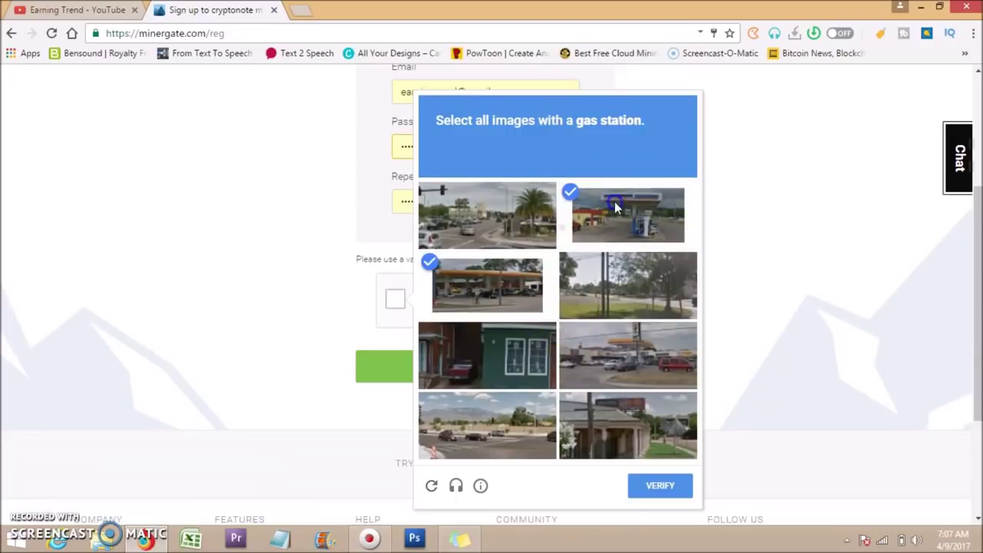
pyautogui.click(626, 355)
pyautogui.click(647, 485)
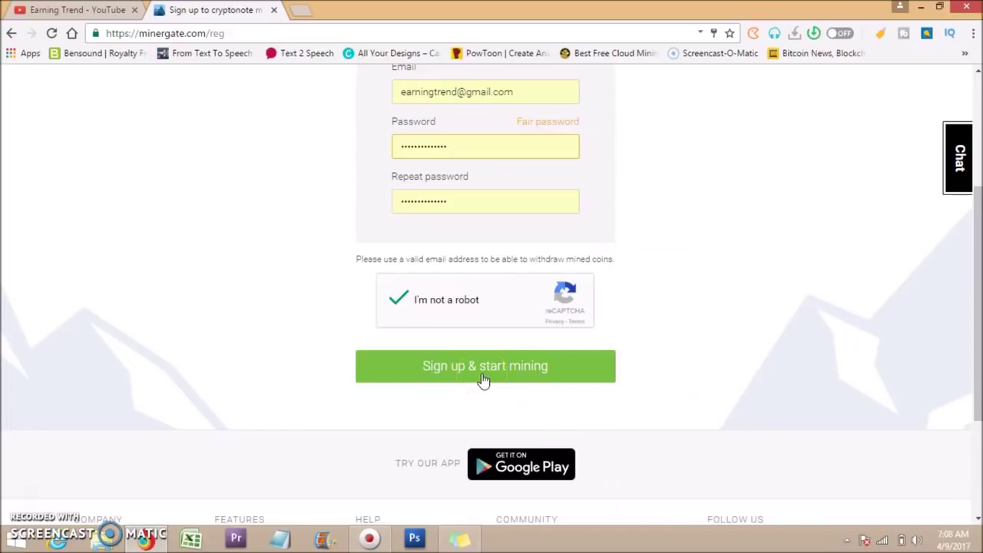
# Go to the Log in page showing the Welcome back form
pyautogui.click(702, 377)
pyautogui.scroll(3, 703, 376)
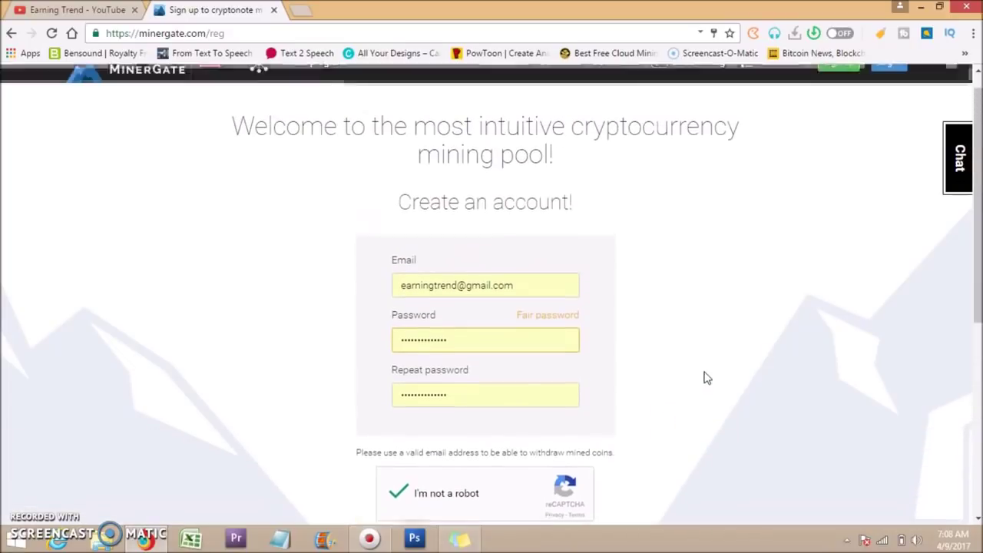
pyautogui.click(836, 154)
pyautogui.click(891, 86)
pyautogui.click(728, 302)
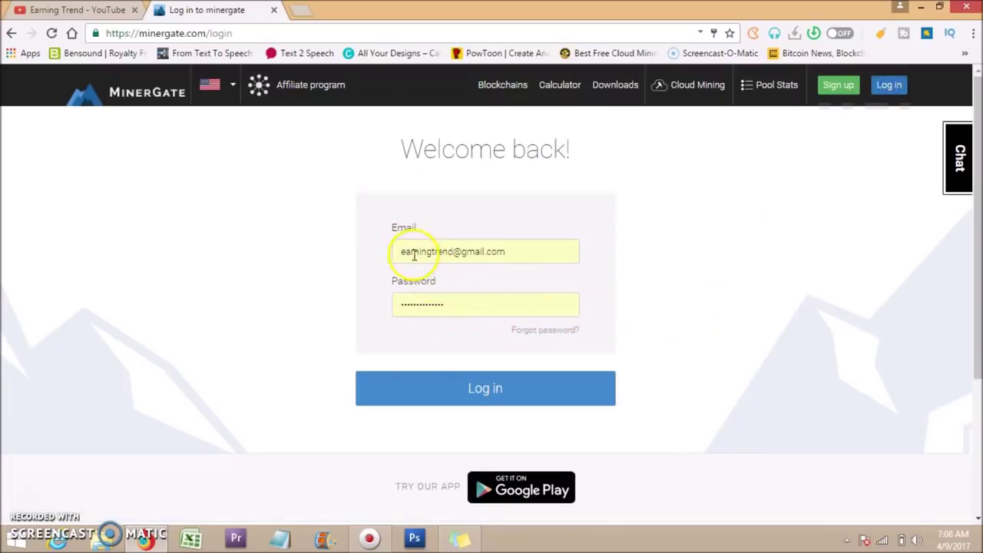
# Log in with the autofilled credentials and scroll the resulting Benchmarks page
pyautogui.click(448, 391)
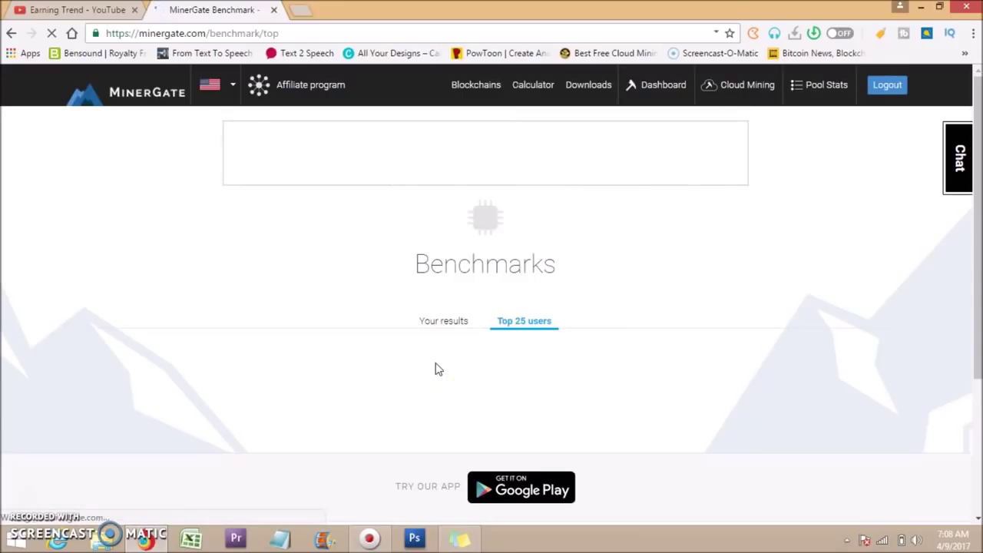
pyautogui.scroll(-1, 437, 368)
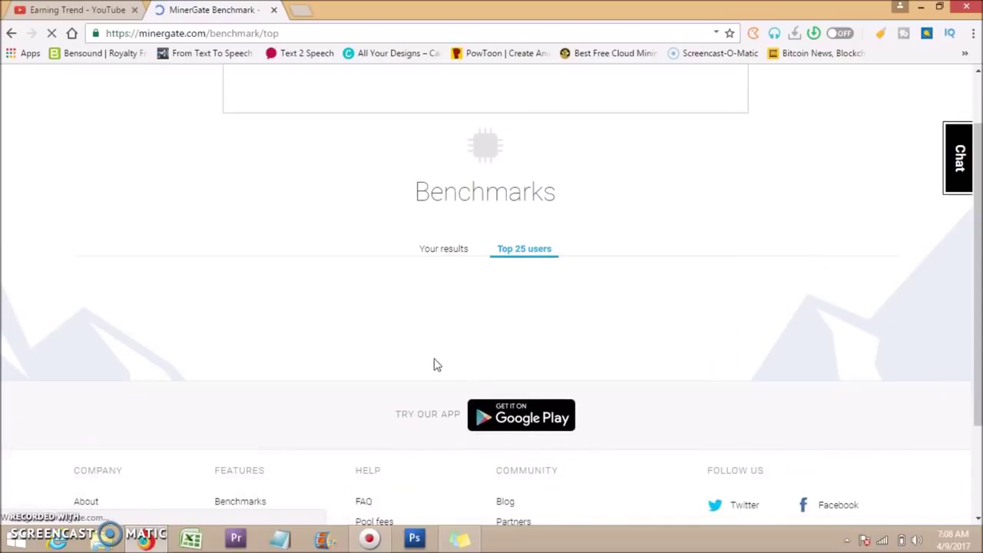
pyautogui.click(664, 86)
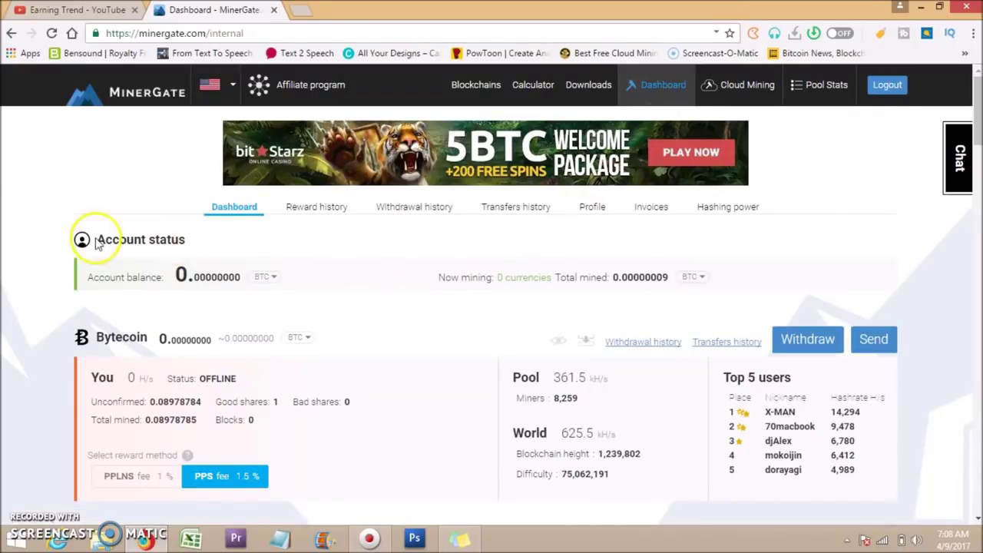
pyautogui.moveTo(95, 240); pyautogui.dragTo(199, 242)
pyautogui.click(358, 321)
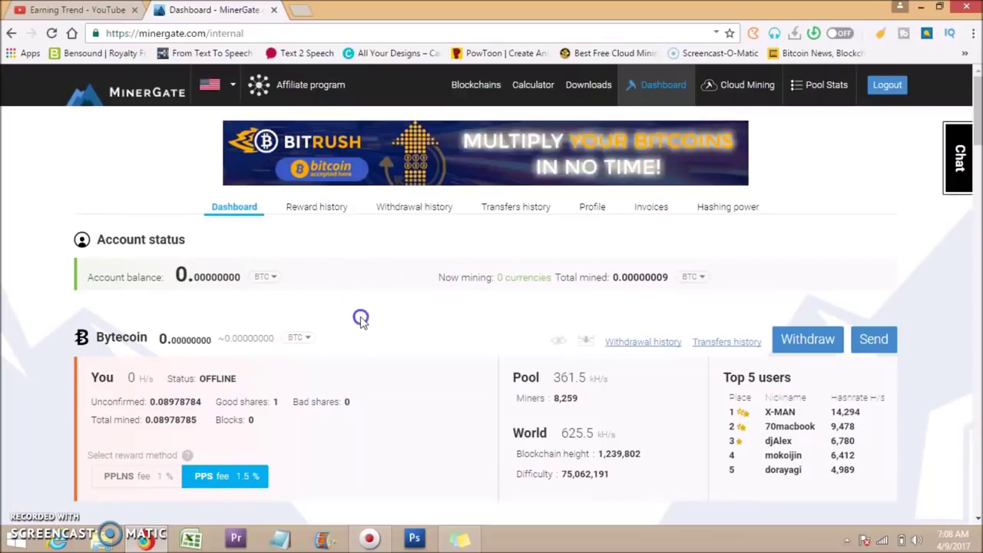
pyautogui.scroll(-1, 292, 331)
pyautogui.scroll(-1, 291, 330)
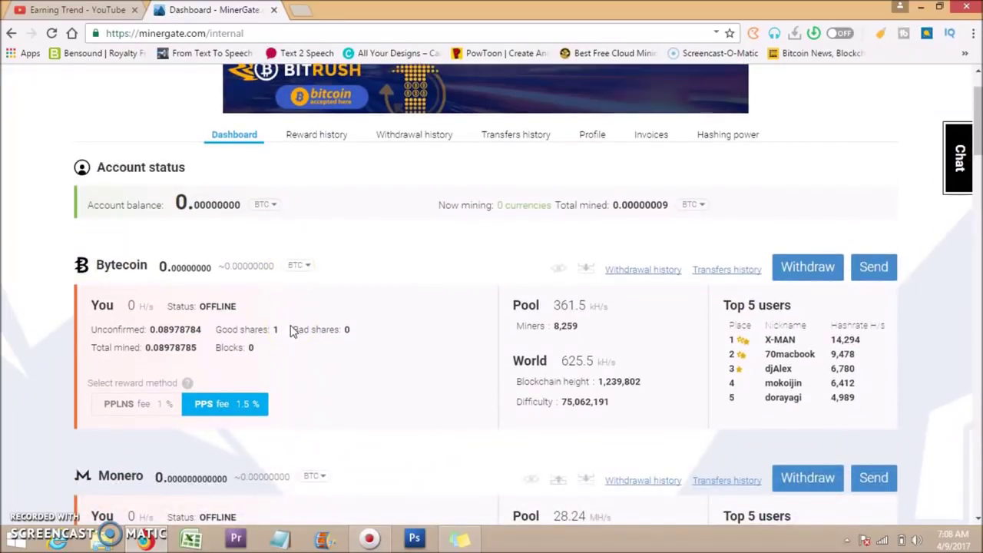
pyautogui.scroll(-1, 292, 330)
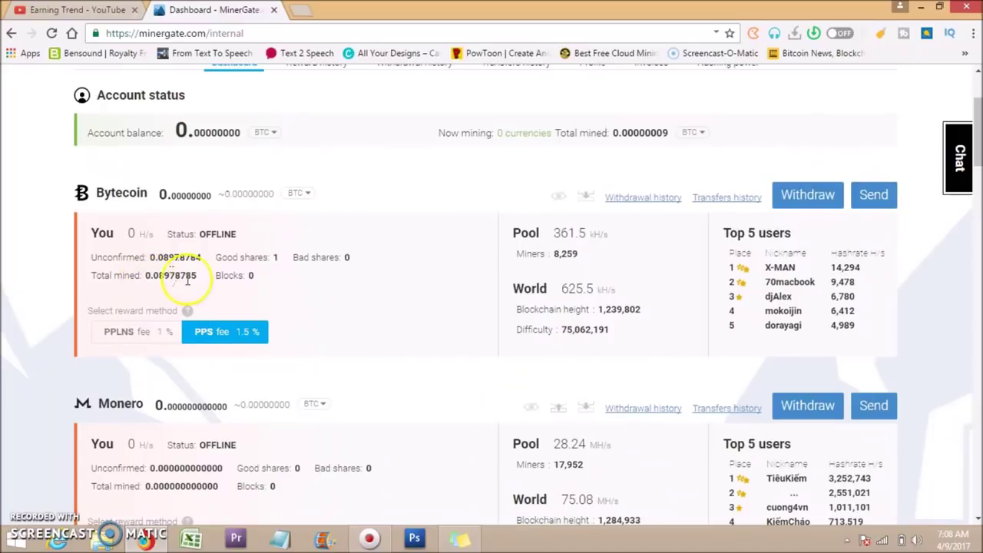
pyautogui.scroll(-6, 193, 286)
pyautogui.scroll(-5, 193, 286)
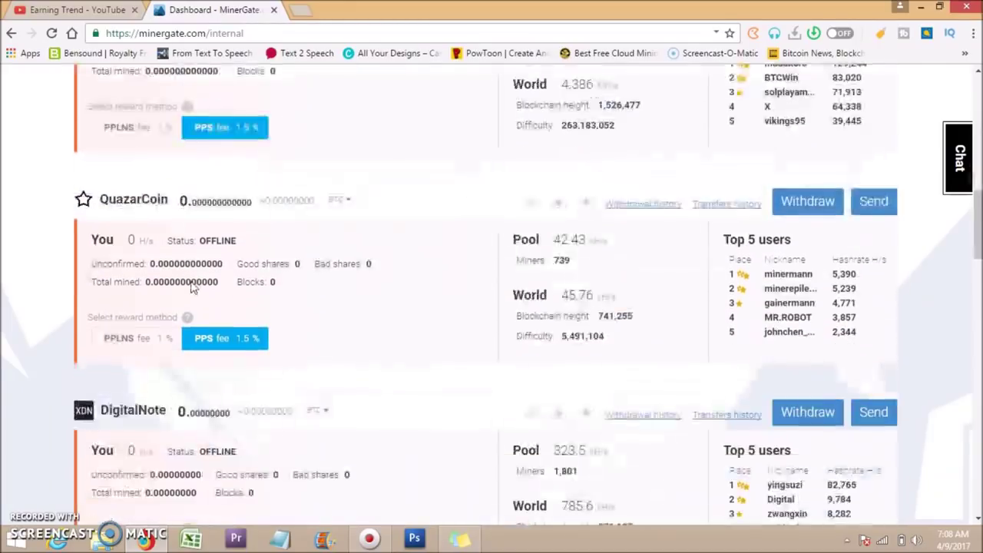
pyautogui.scroll(-3, 193, 286)
pyautogui.scroll(-3, 192, 286)
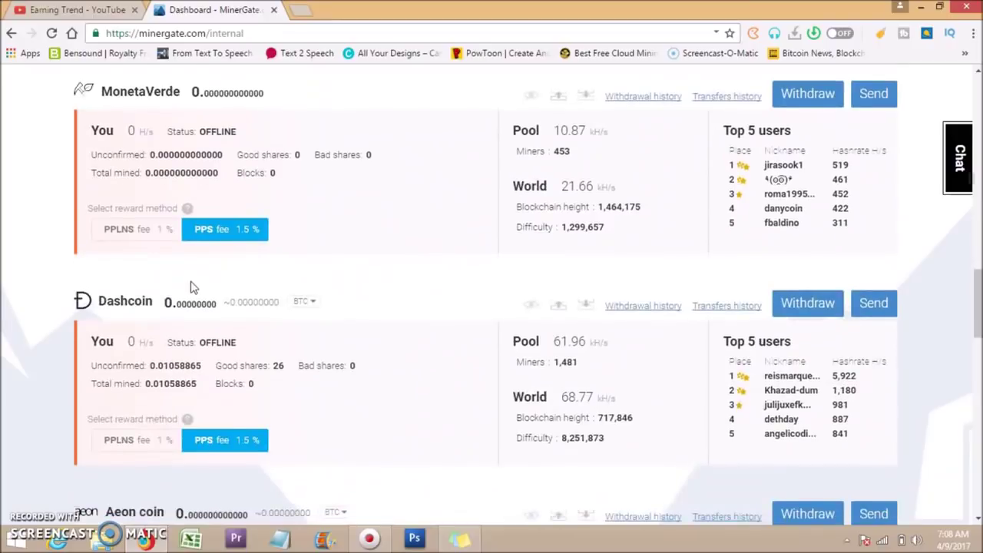
pyautogui.moveTo(151, 220); pyautogui.dragTo(201, 229)
pyautogui.click(204, 243)
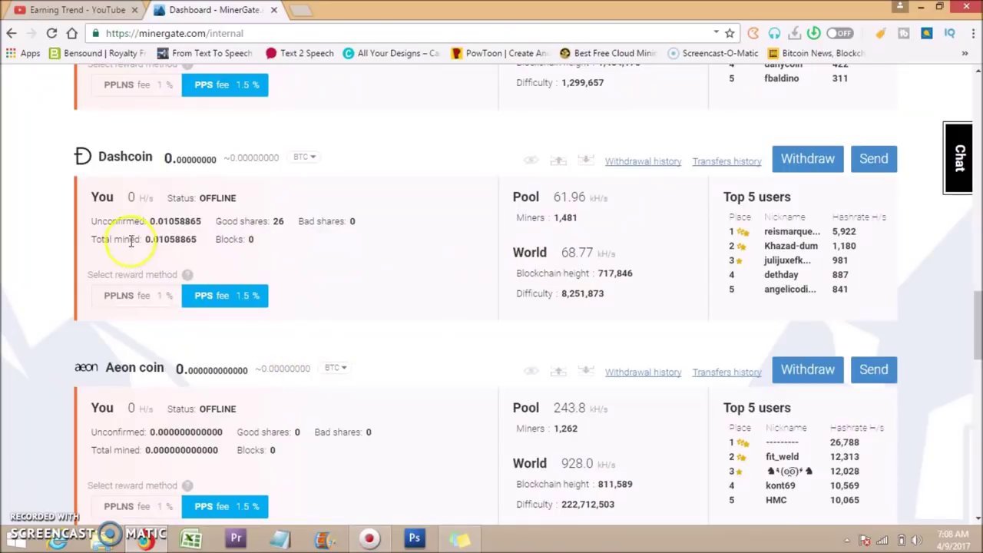
pyautogui.moveTo(169, 198); pyautogui.dragTo(256, 202)
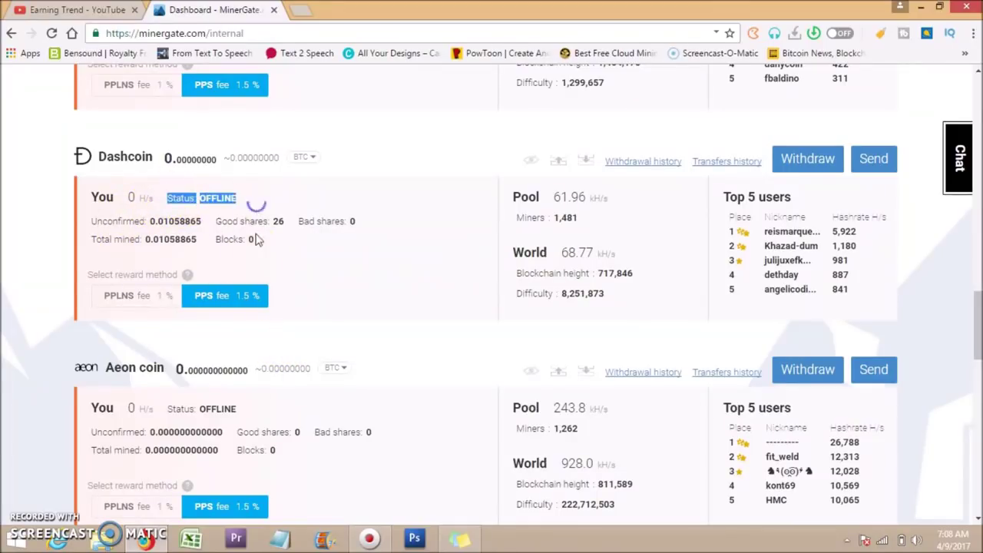
pyautogui.click(236, 324)
pyautogui.scroll(-8, 235, 330)
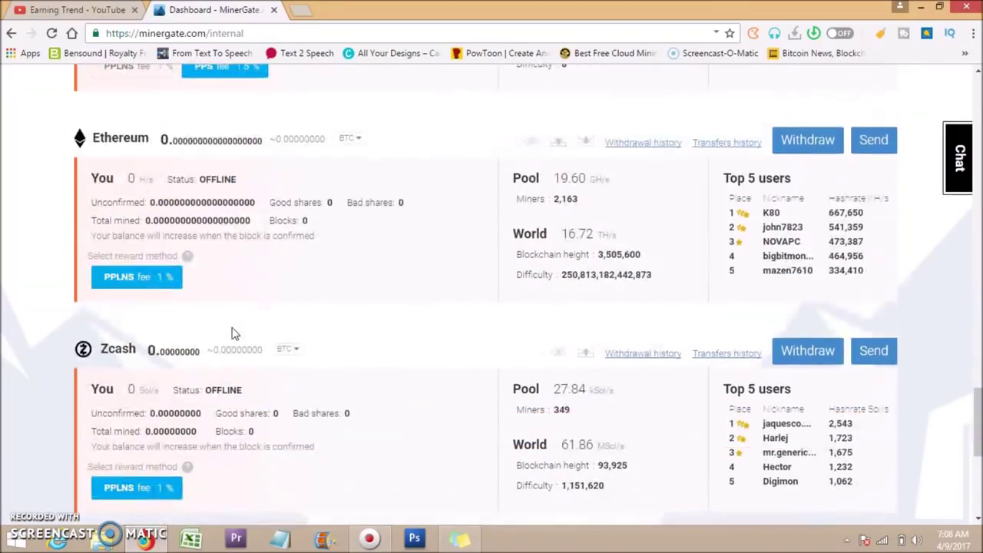
pyautogui.scroll(-5, 232, 333)
pyautogui.scroll(15, 253, 327)
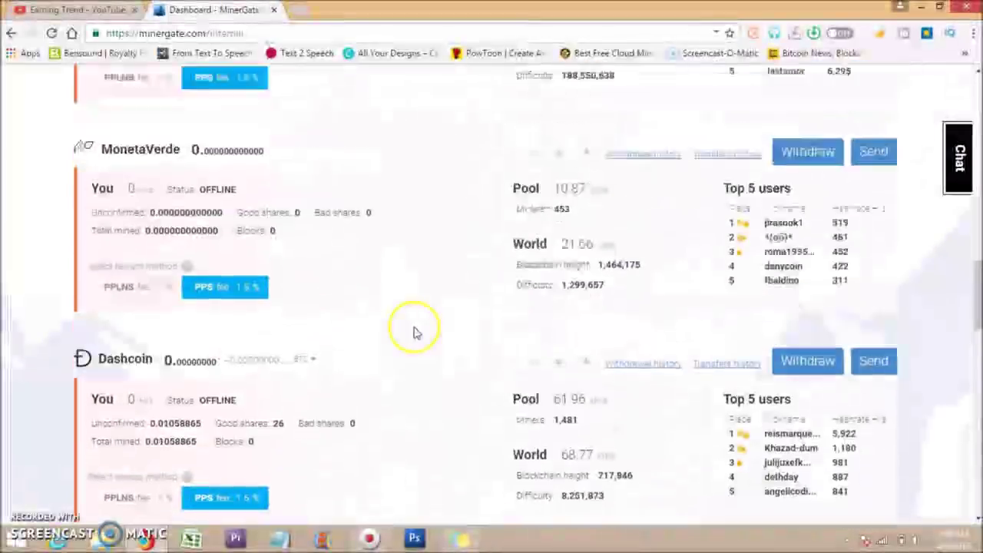
pyautogui.scroll(12, 413, 330)
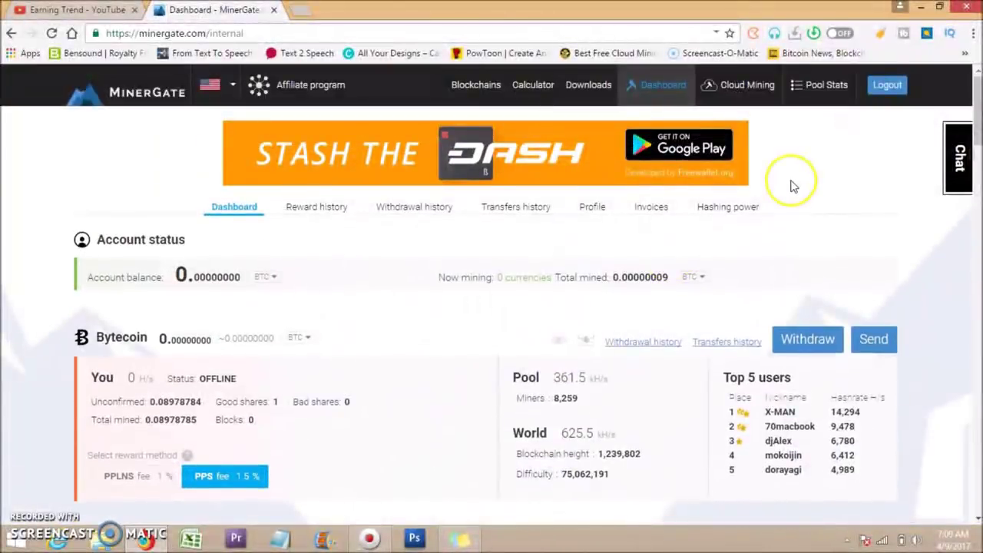
# Open Downloads and scroll through the GUI solutions and Archive sections, then back up
pyautogui.click(593, 86)
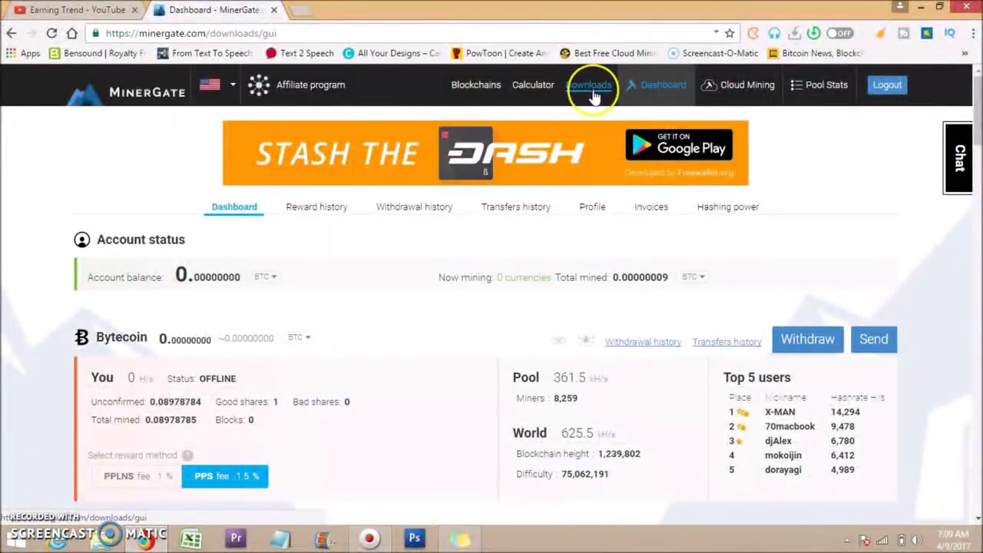
pyautogui.scroll(-2, 748, 261)
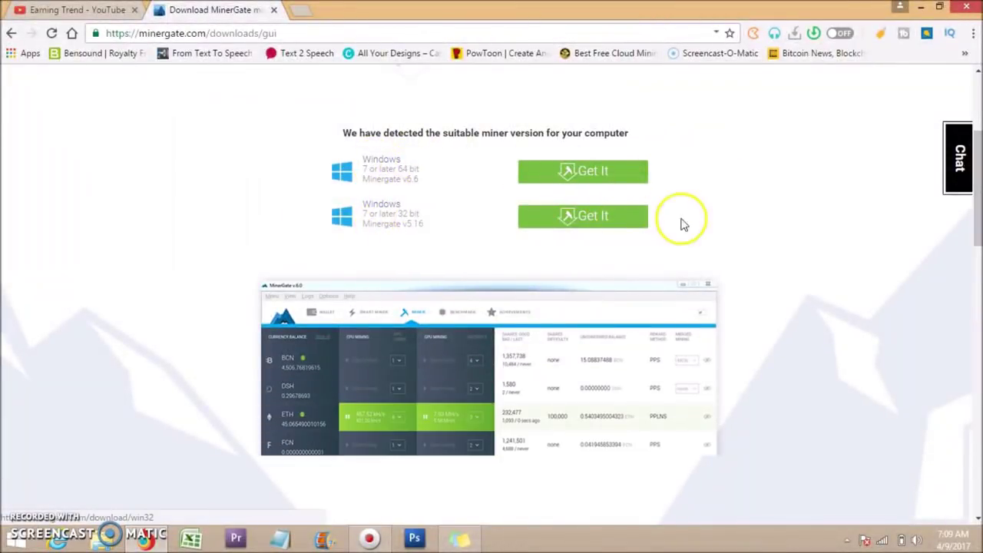
pyautogui.scroll(-4, 673, 241)
pyautogui.scroll(-2, 671, 243)
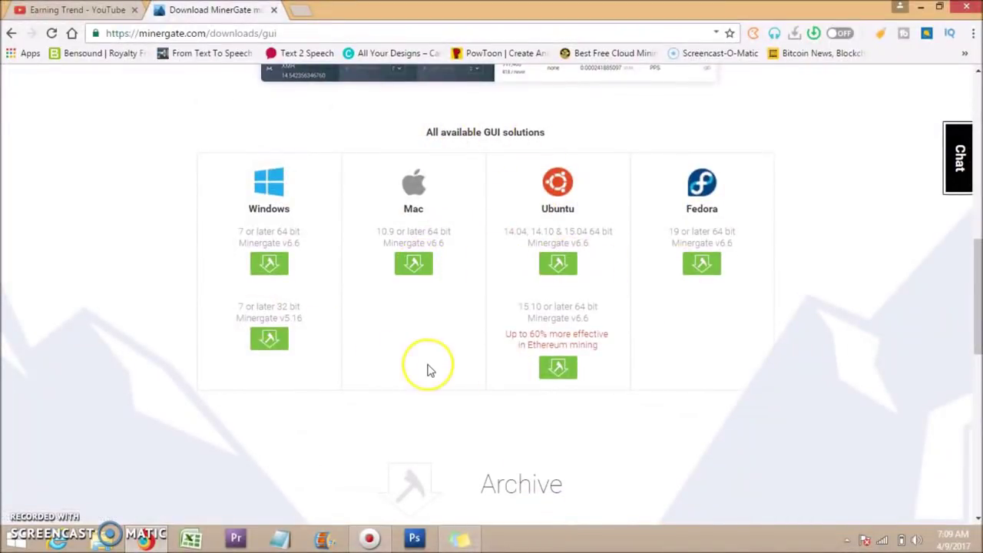
pyautogui.scroll(-3, 419, 365)
pyautogui.scroll(-3, 430, 370)
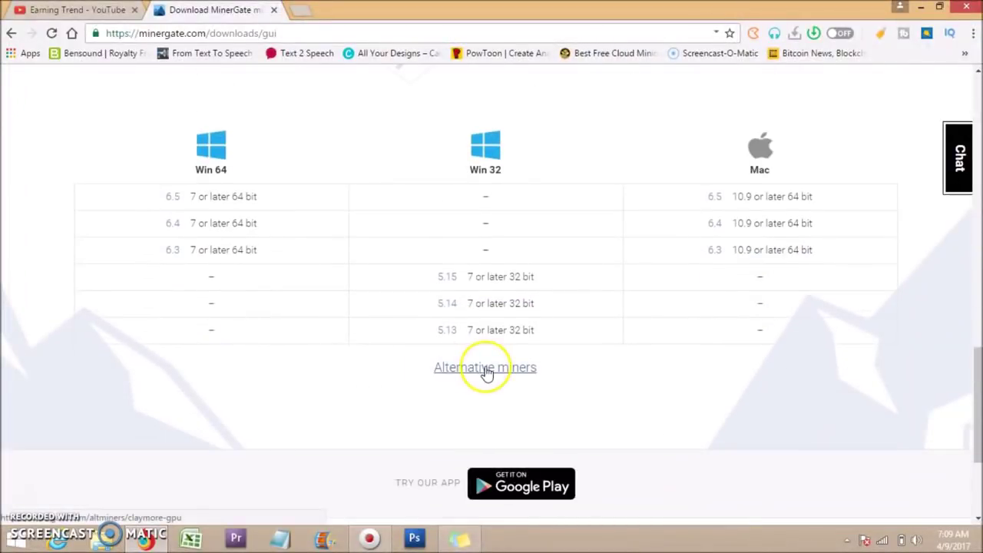
pyautogui.scroll(5, 469, 377)
pyautogui.scroll(3, 463, 384)
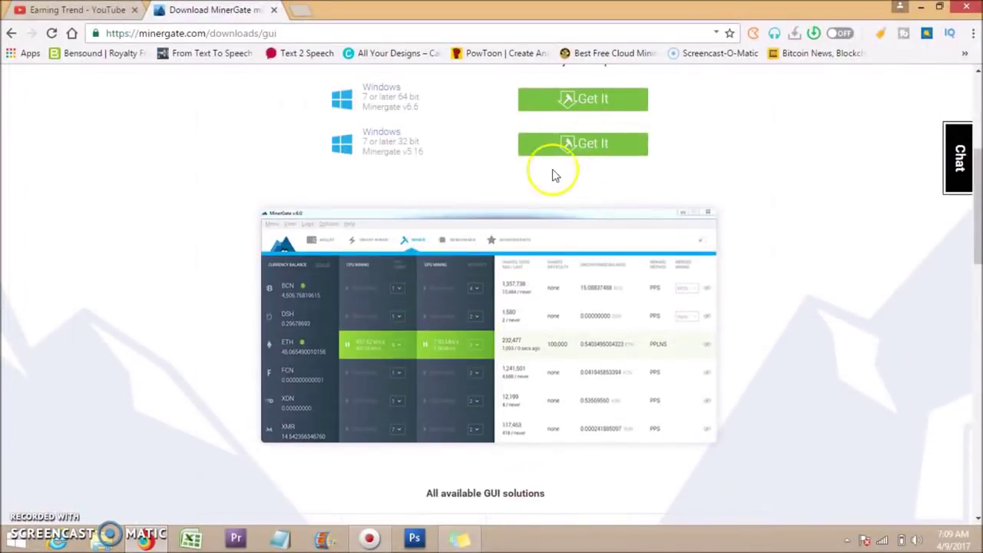
pyautogui.scroll(1, 559, 179)
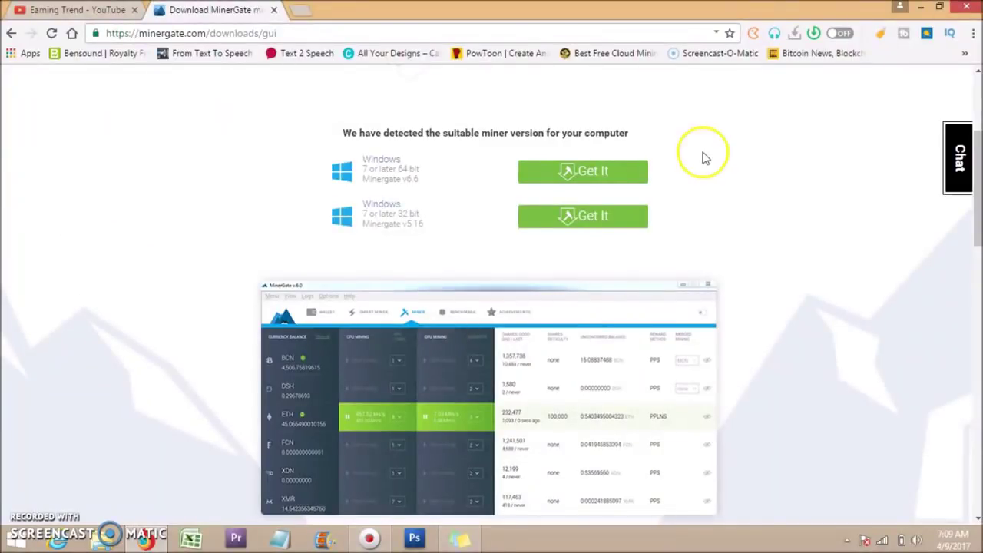
# Minimize the browser, launch the MinerGate desktop miner, and log in to start mining
pyautogui.click(921, 10)
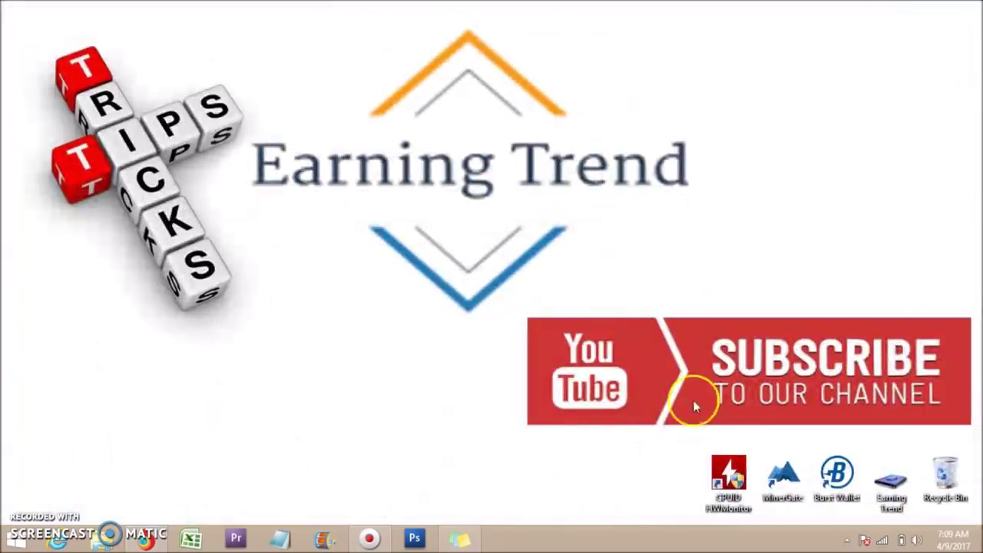
pyautogui.doubleClick(777, 472)
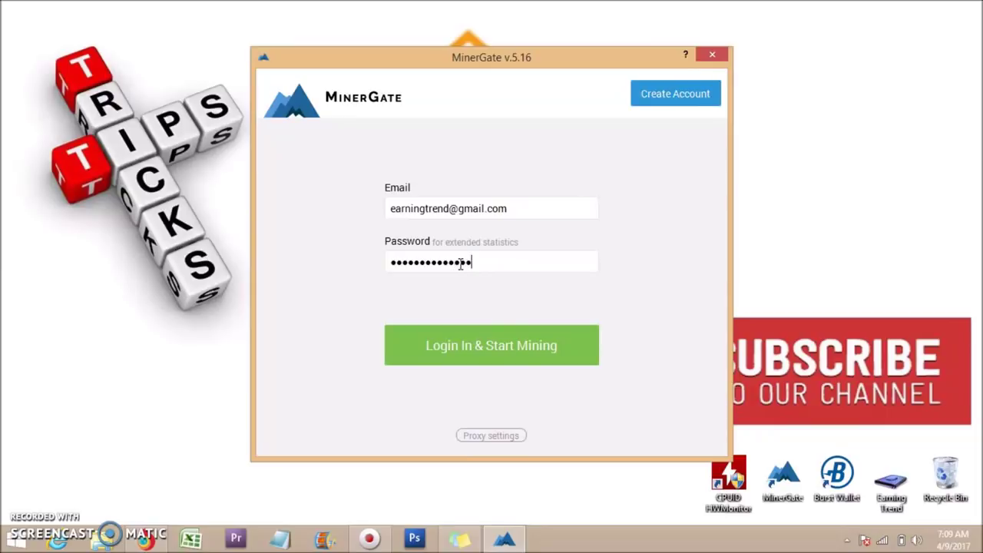
pyautogui.click(450, 343)
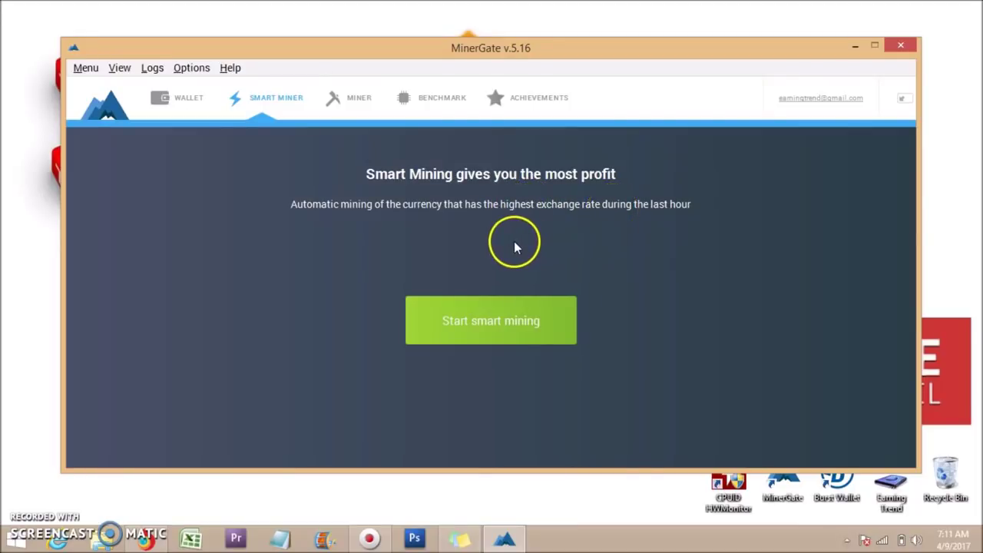
# Open the Wallet tab and select BCN in the balance list
pyautogui.click(183, 101)
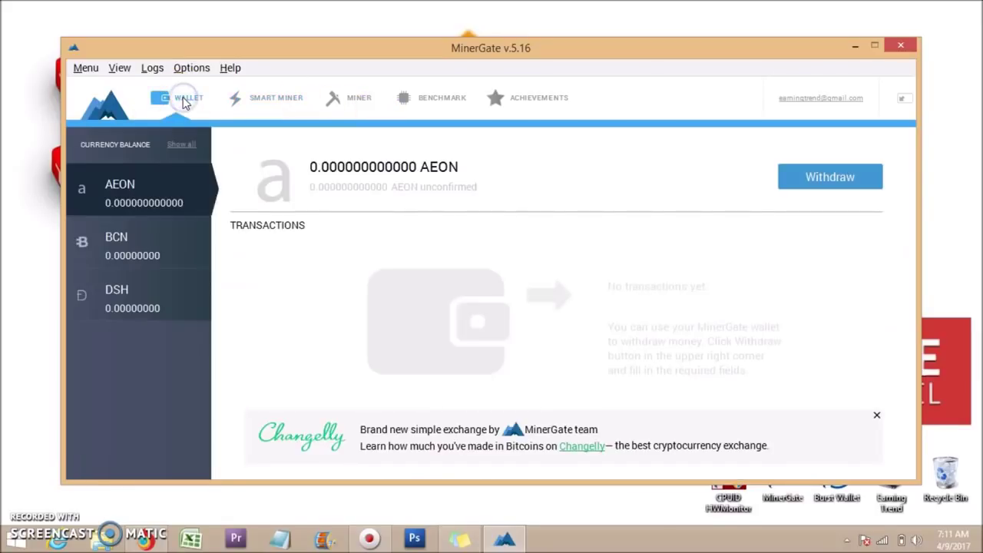
pyautogui.click(132, 249)
# Show the DSH balance and add FCN, INF8, MCN and QCN to the displayed coins
pyautogui.click(141, 301)
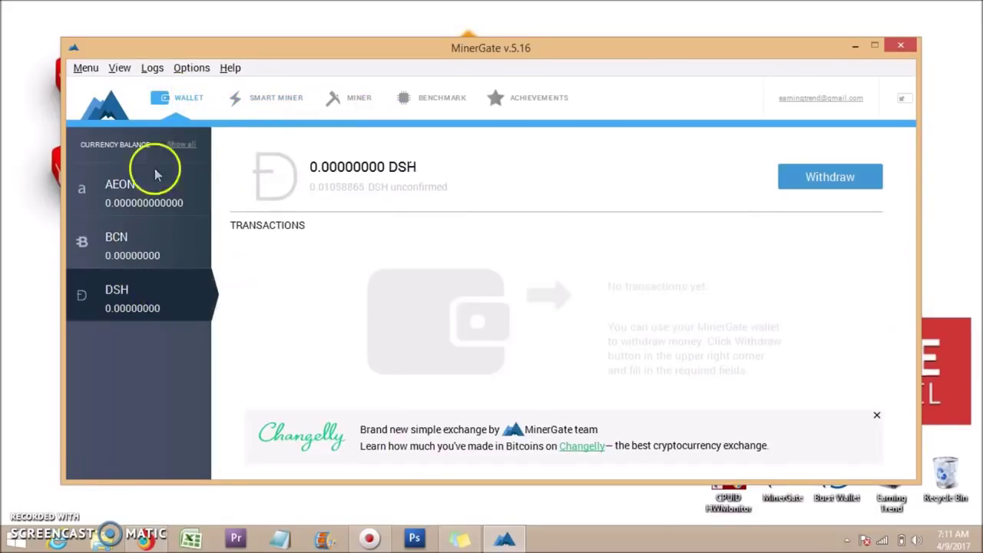
pyautogui.click(120, 69)
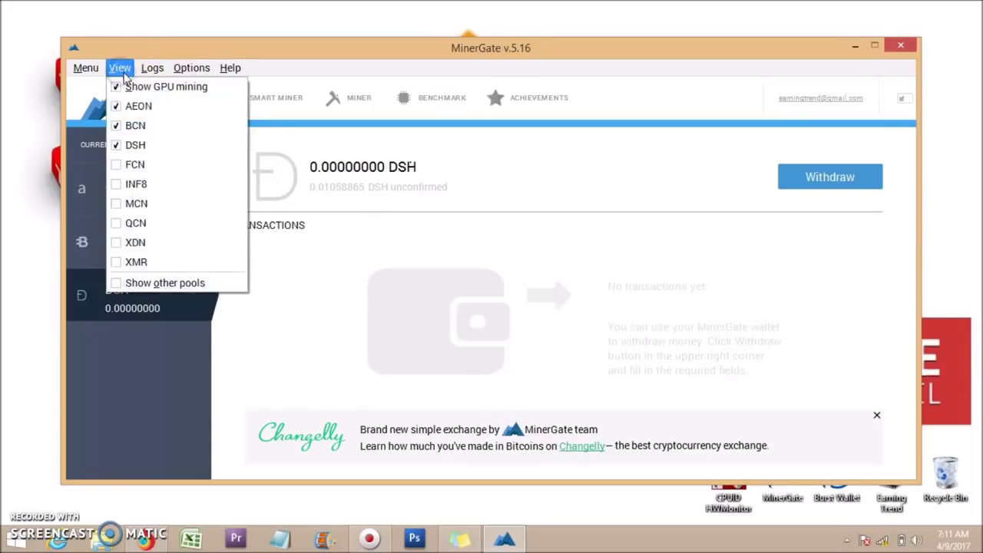
pyautogui.click(129, 164)
pyautogui.click(120, 69)
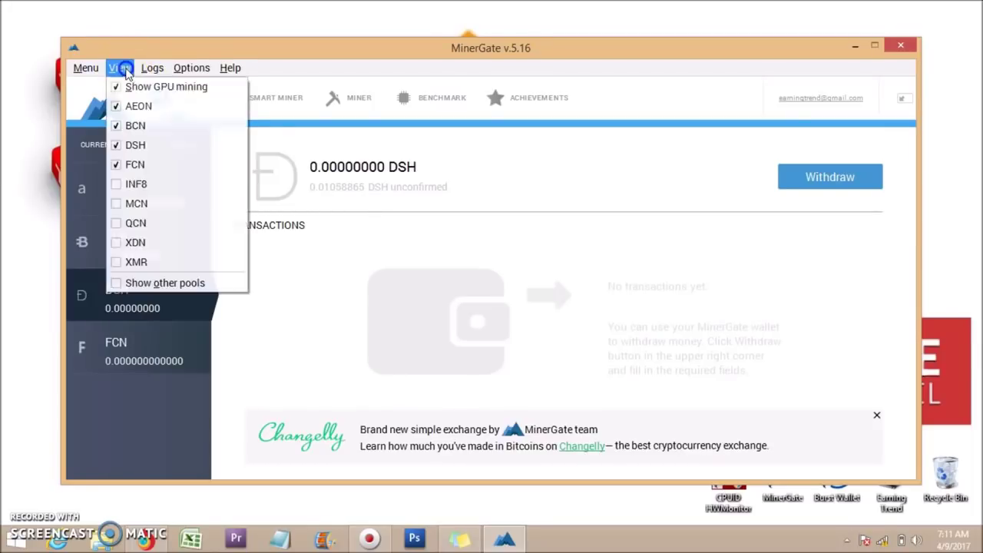
pyautogui.click(131, 182)
pyautogui.click(120, 69)
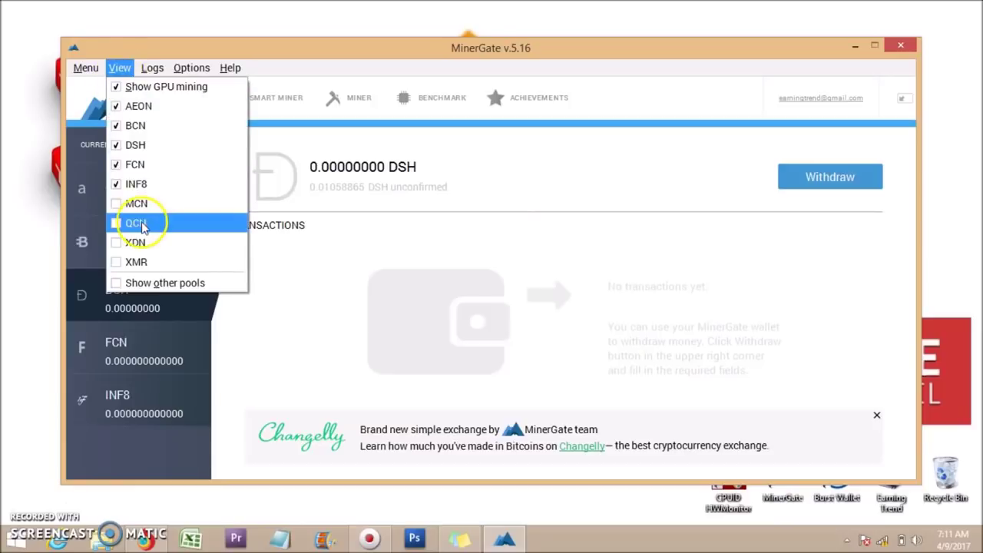
pyautogui.click(136, 204)
pyautogui.click(120, 68)
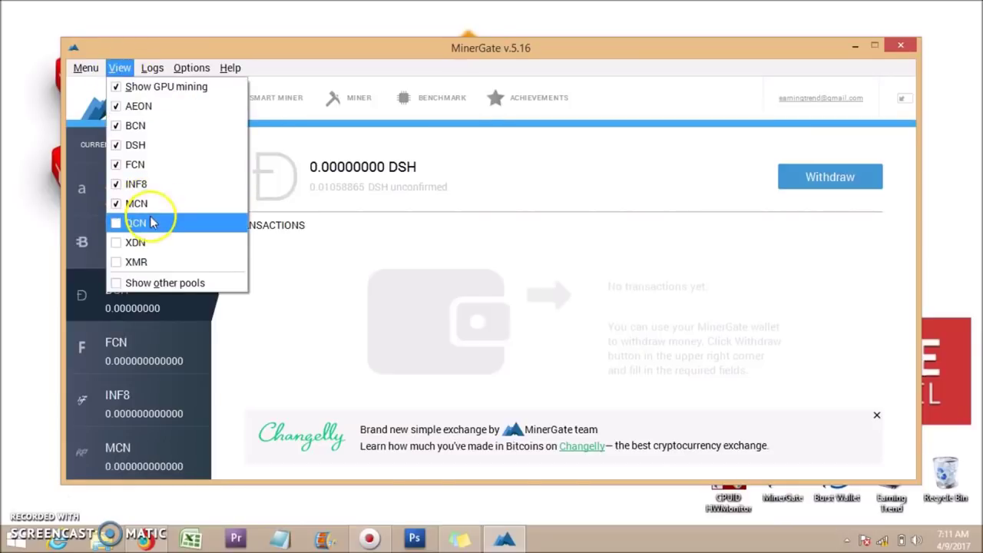
pyautogui.click(136, 223)
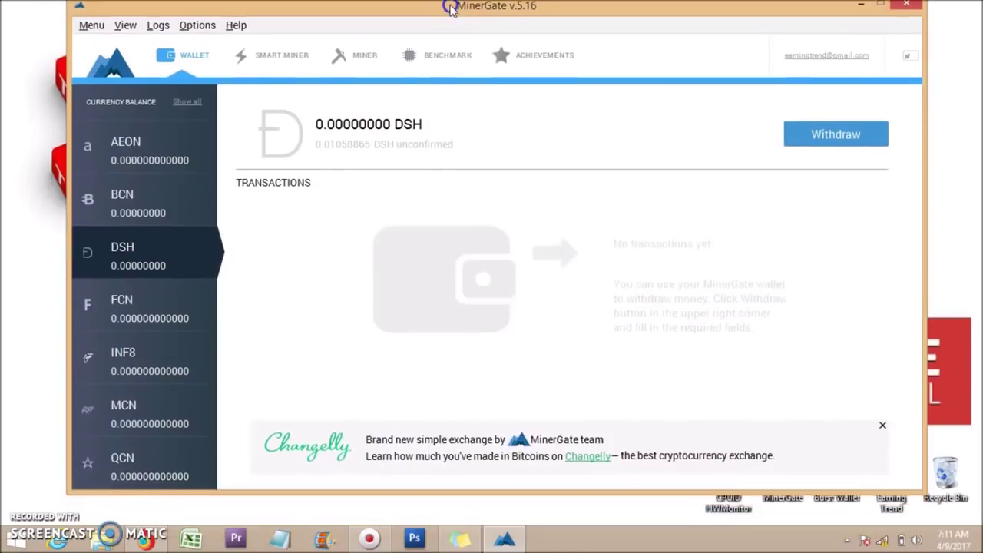
# Add XMR to the coin list, reposition the miner window, and view the QCN balance
pyautogui.moveTo(452, 8); pyautogui.dragTo(452, 13)
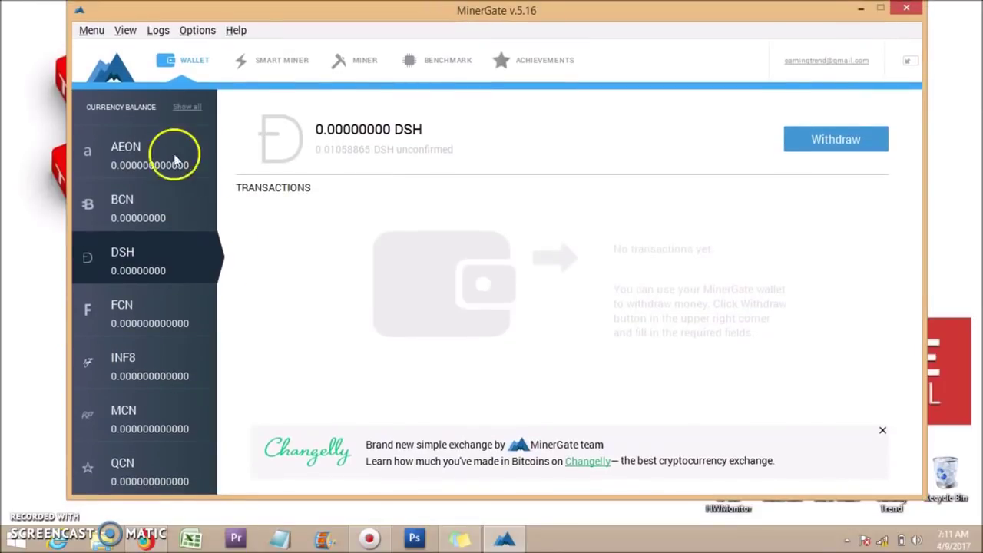
pyautogui.click(125, 30)
pyautogui.click(153, 222)
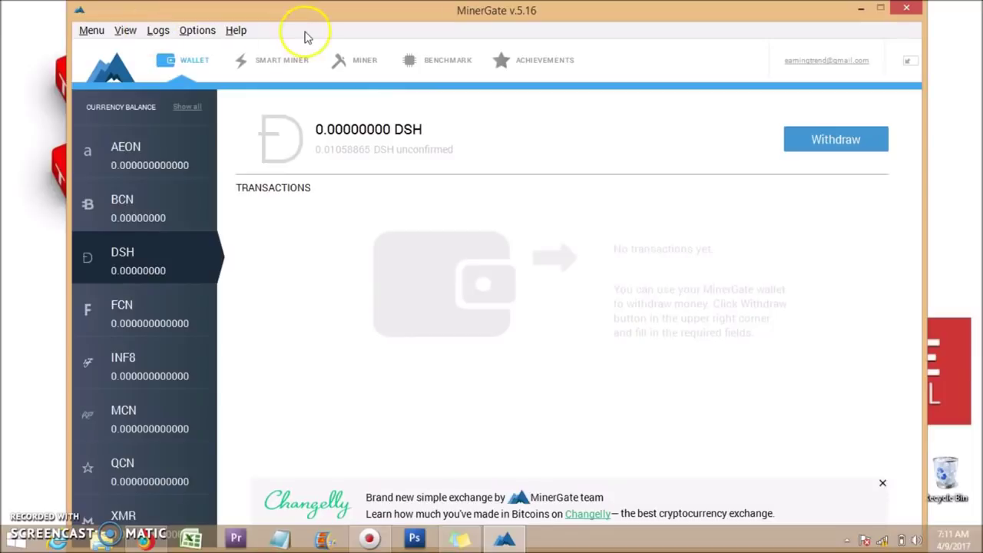
pyautogui.moveTo(312, 17); pyautogui.dragTo(319, 0)
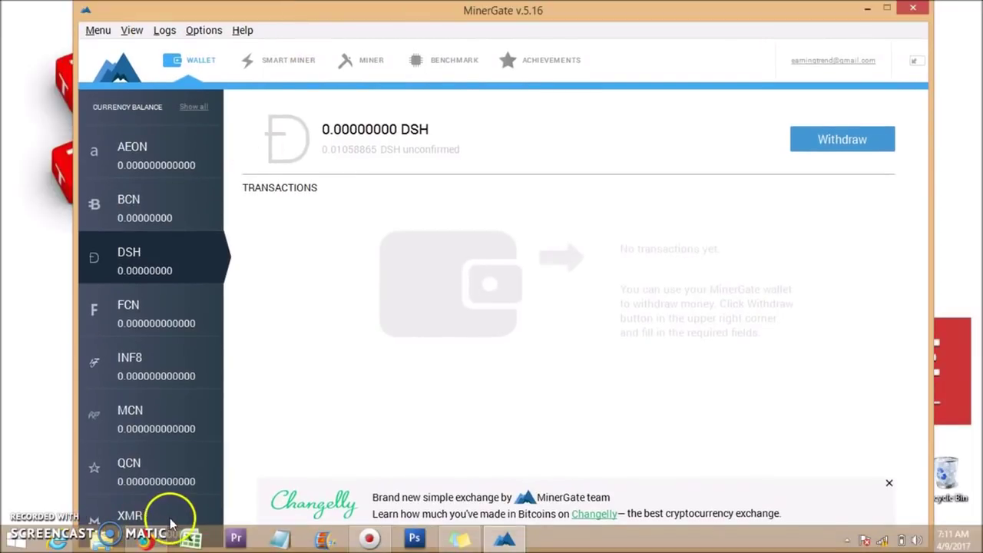
pyautogui.click(188, 467)
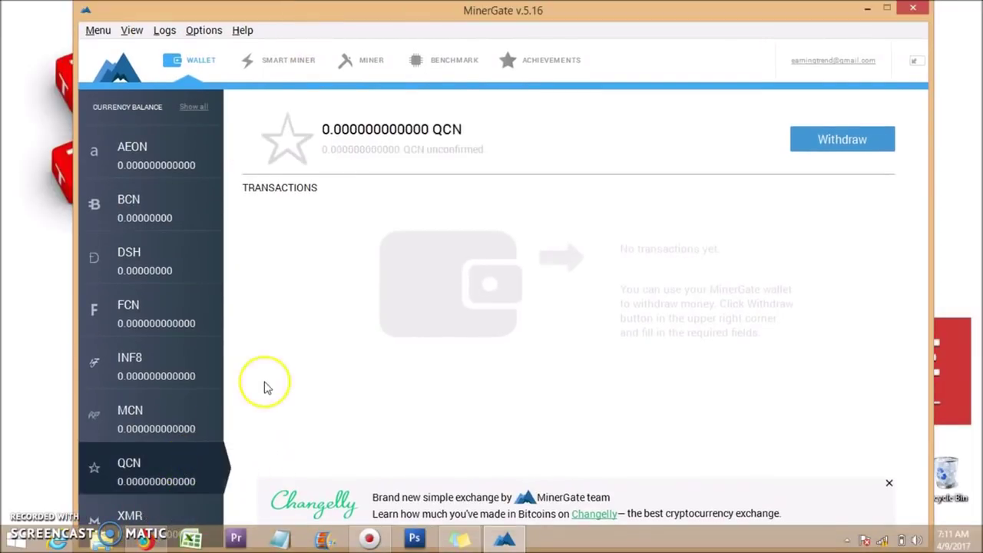
# Remove MCN and QCN from the displayed coins
pyautogui.click(132, 30)
pyautogui.click(130, 165)
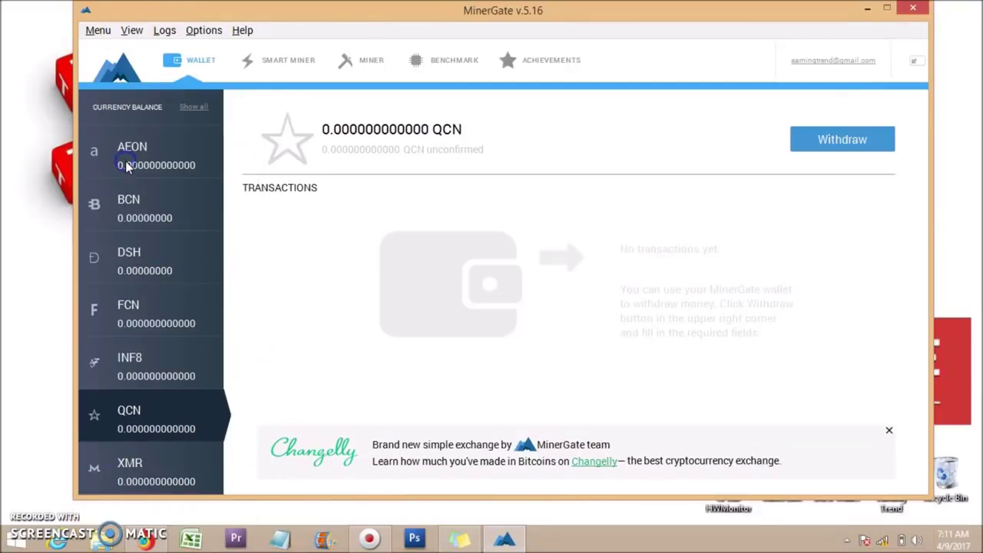
pyautogui.click(132, 30)
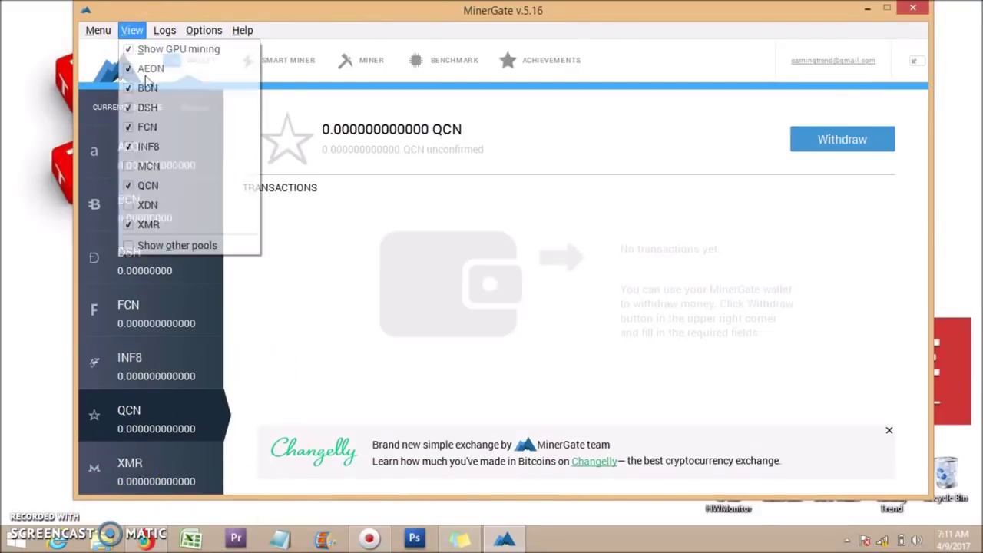
pyautogui.click(138, 188)
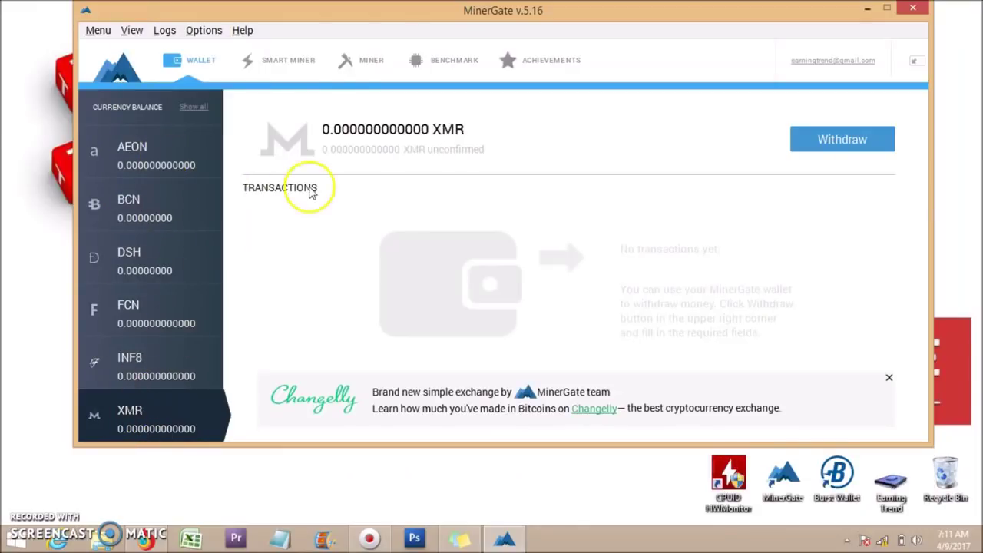
# Switch to the Miner table and pick a CPU core count for DSH
pyautogui.click(365, 69)
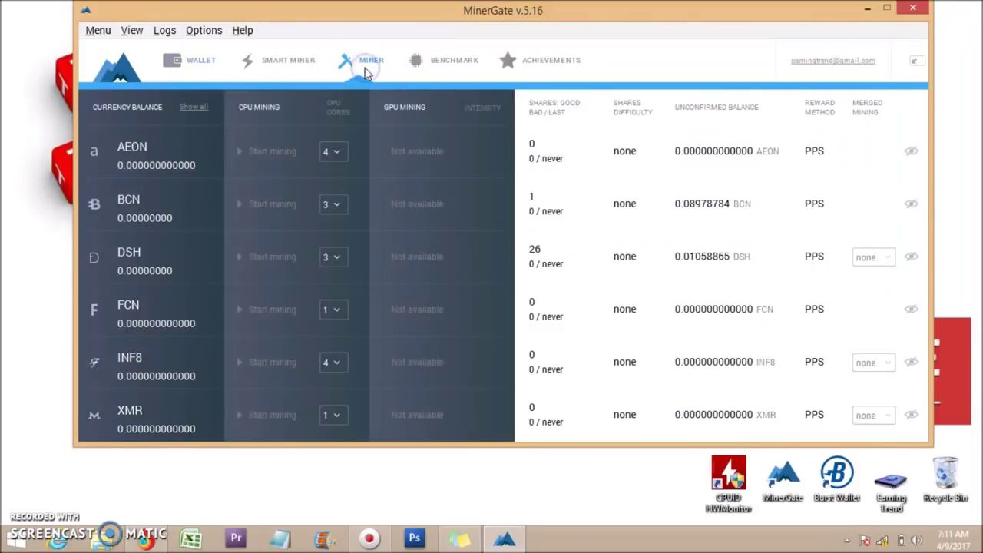
pyautogui.moveTo(493, 25); pyautogui.dragTo(494, 34)
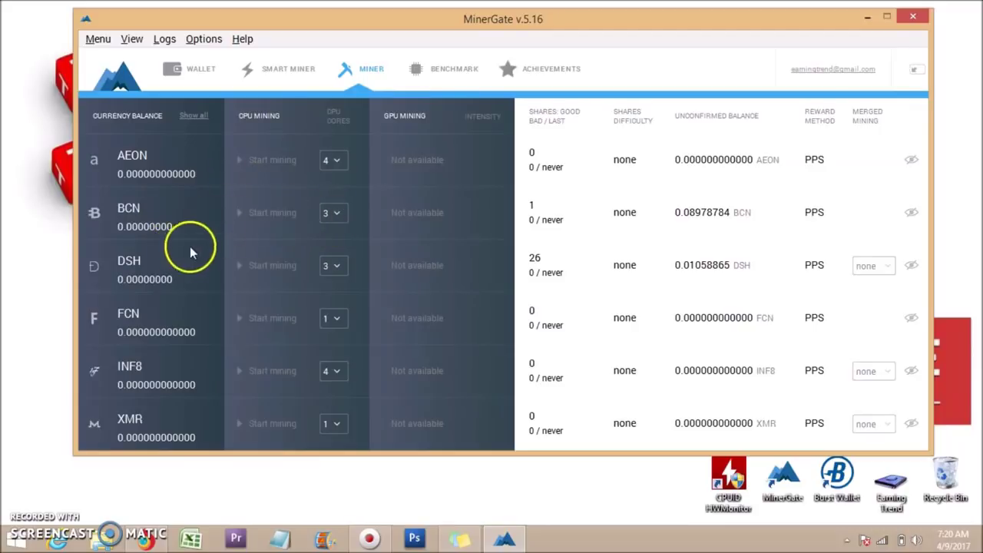
pyautogui.click(331, 266)
pyautogui.click(333, 249)
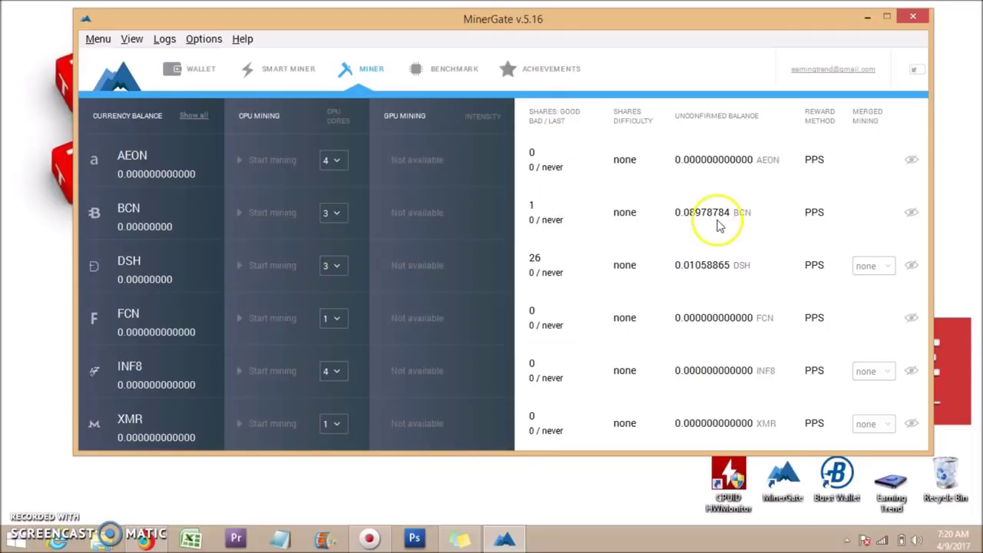
# Launch CPUID HWMonitor from the desktop with administrator rights
pyautogui.click(728, 480)
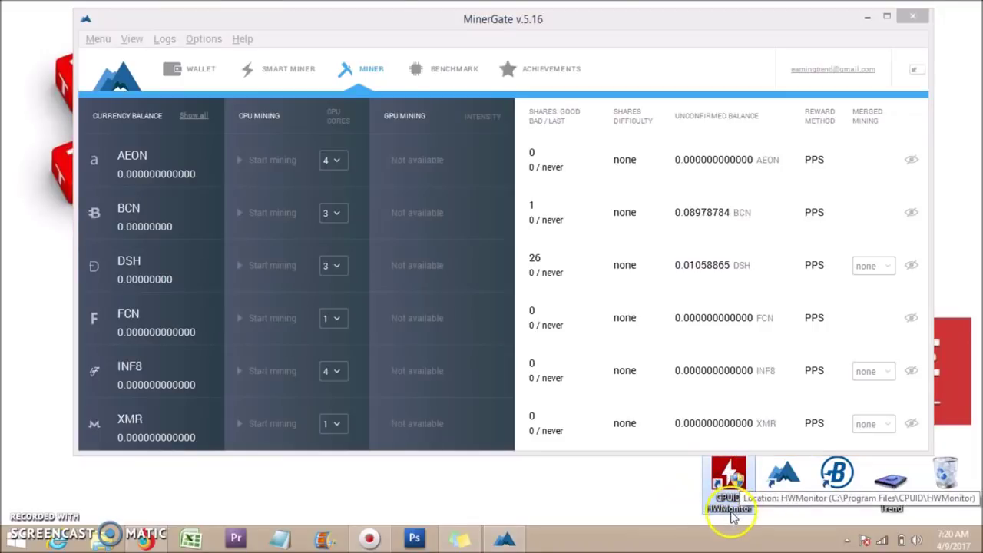
pyautogui.doubleClick(735, 495)
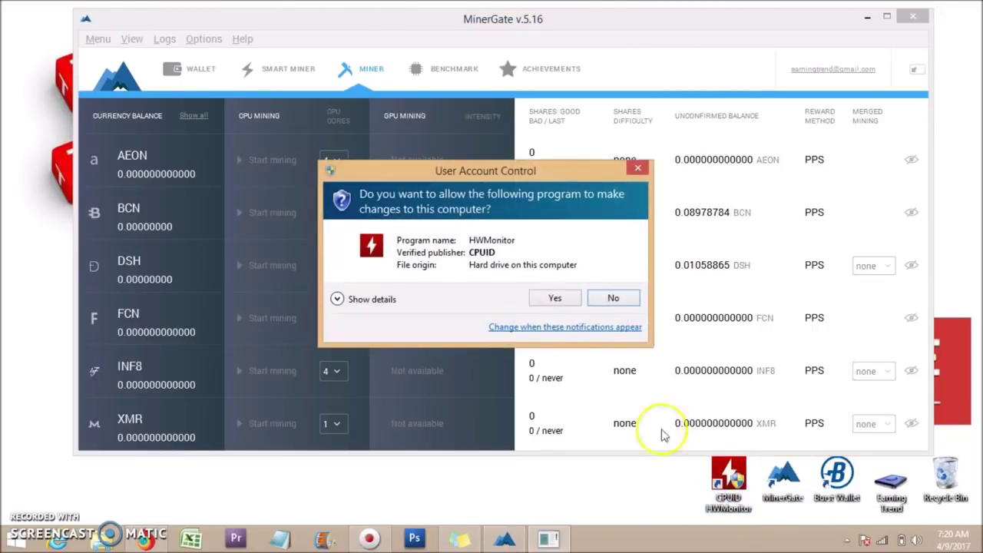
pyautogui.click(618, 296)
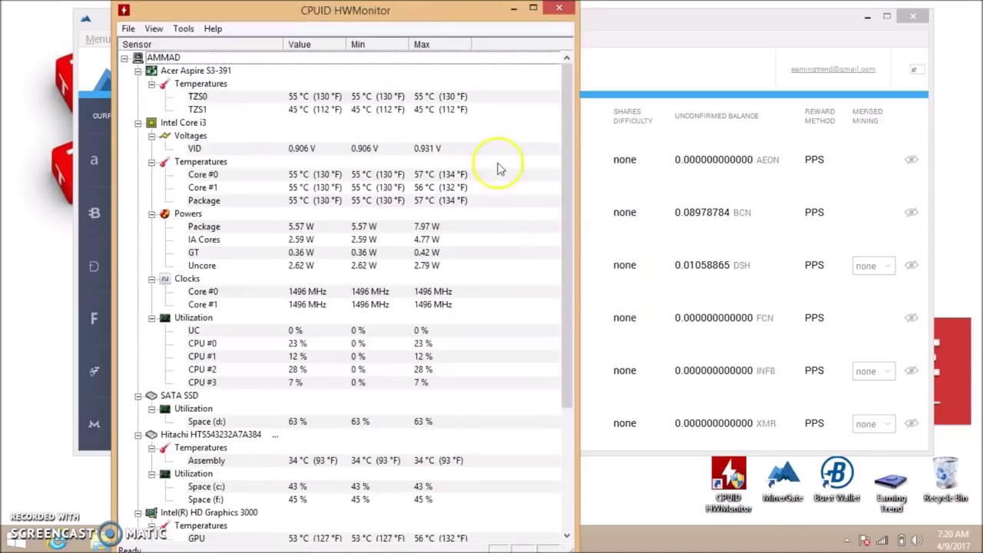
# Place HWMonitor on the left and MinerGate on the right, side by side
pyautogui.moveTo(433, 17); pyautogui.dragTo(330, 0)
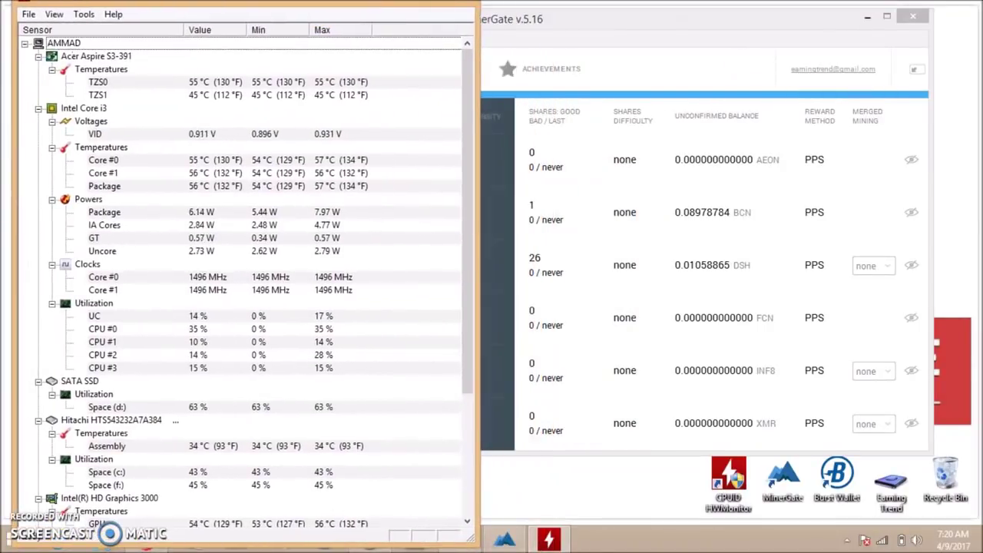
pyautogui.doubleClick(491, 8)
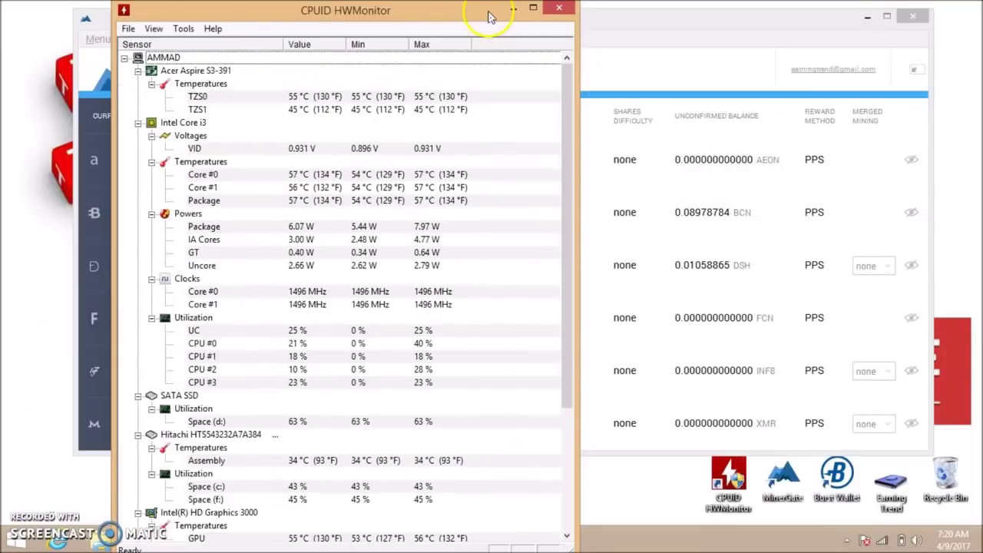
pyautogui.moveTo(490, 8); pyautogui.dragTo(414, 9)
pyautogui.click(484, 17)
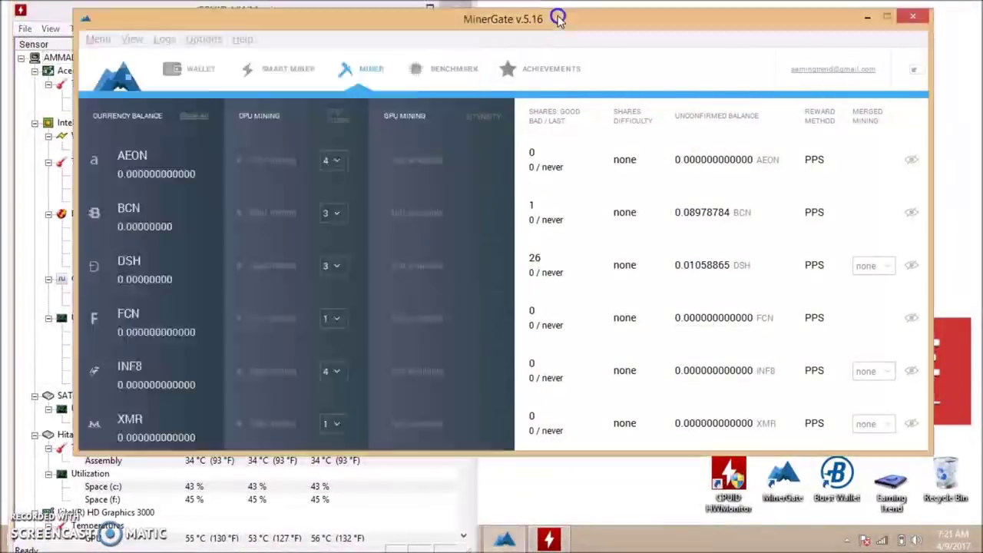
pyautogui.moveTo(471, 21); pyautogui.dragTo(812, 12)
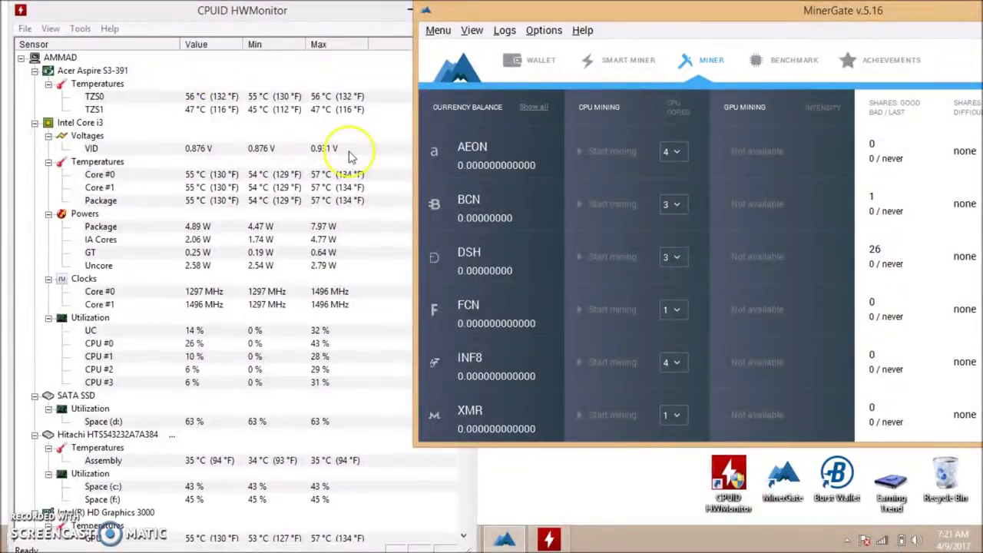
pyautogui.click(379, 274)
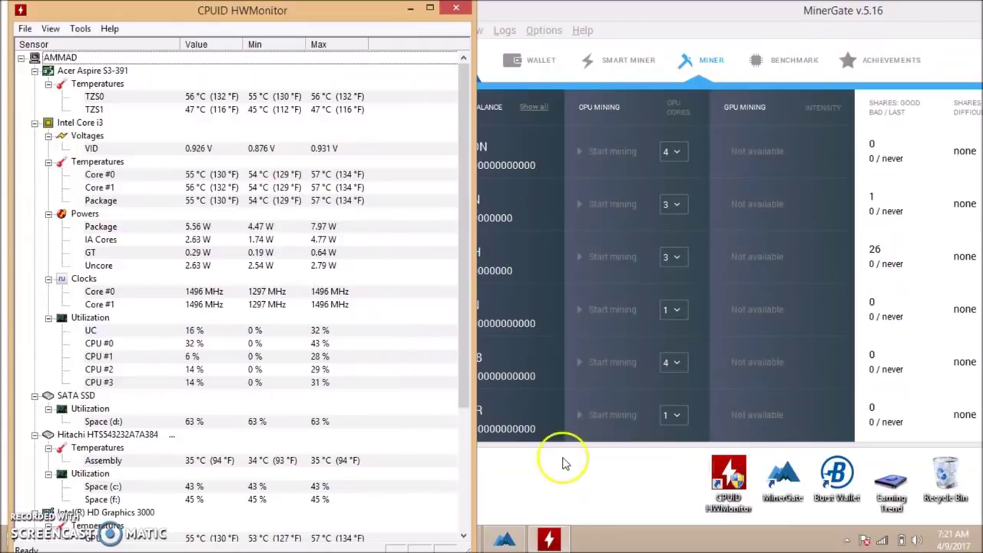
pyautogui.click(576, 426)
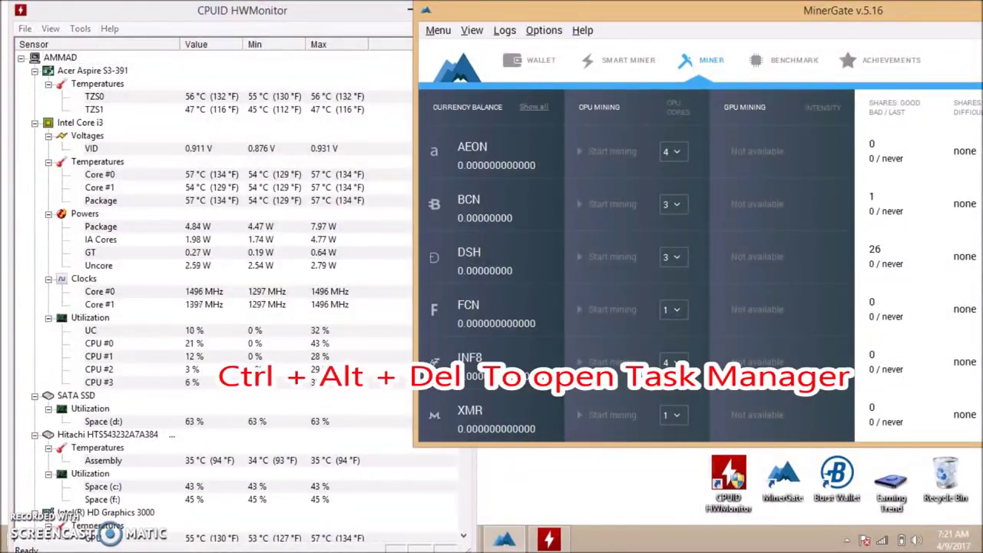
# Open Task Manager's Performance view for the CPU and move it down and right
pyautogui.hotkey('ctrl', 'alt', 'Delete')
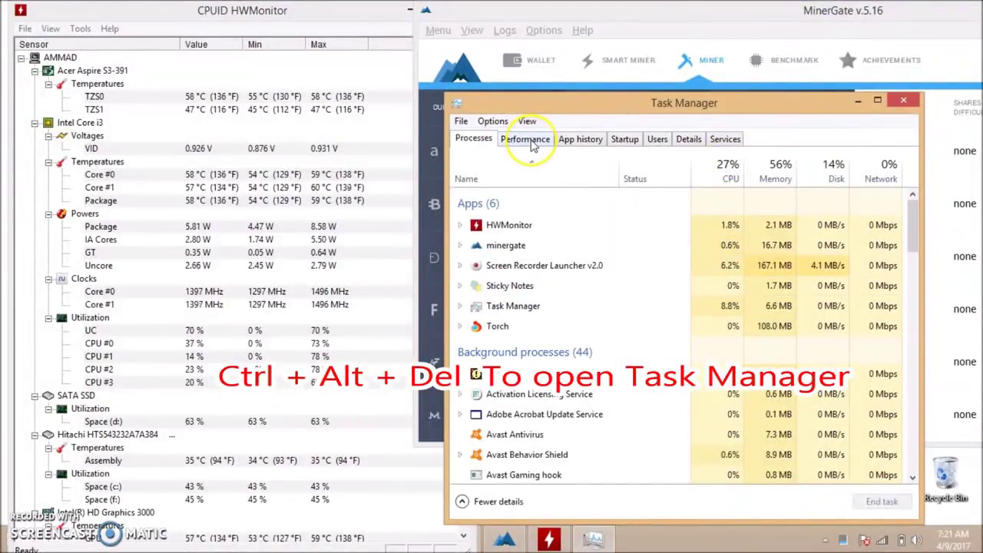
pyautogui.click(532, 142)
pyautogui.moveTo(675, 103); pyautogui.dragTo(695, 144)
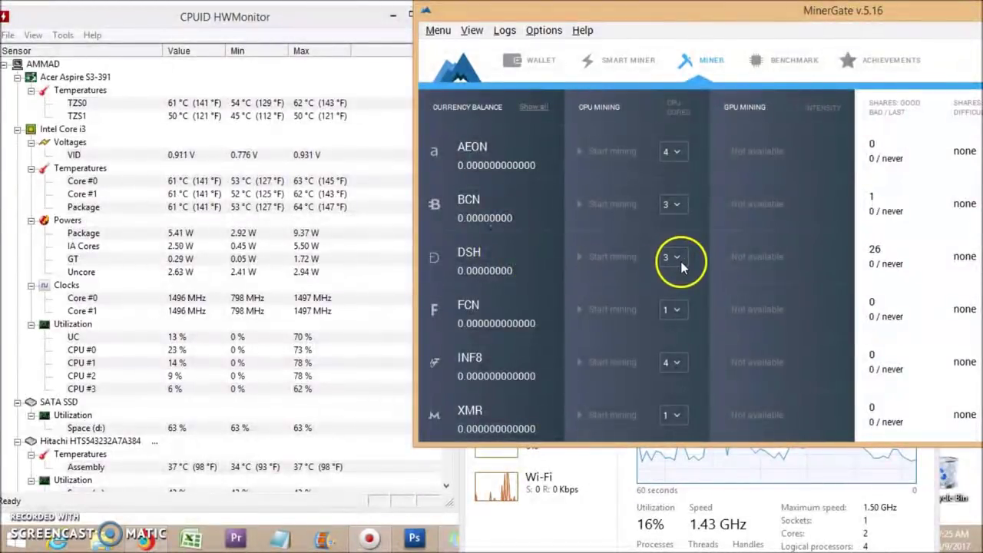
# Keep DSH at 3 CPU cores and briefly start then stop BCN mining
pyautogui.click(680, 262)
pyautogui.click(675, 259)
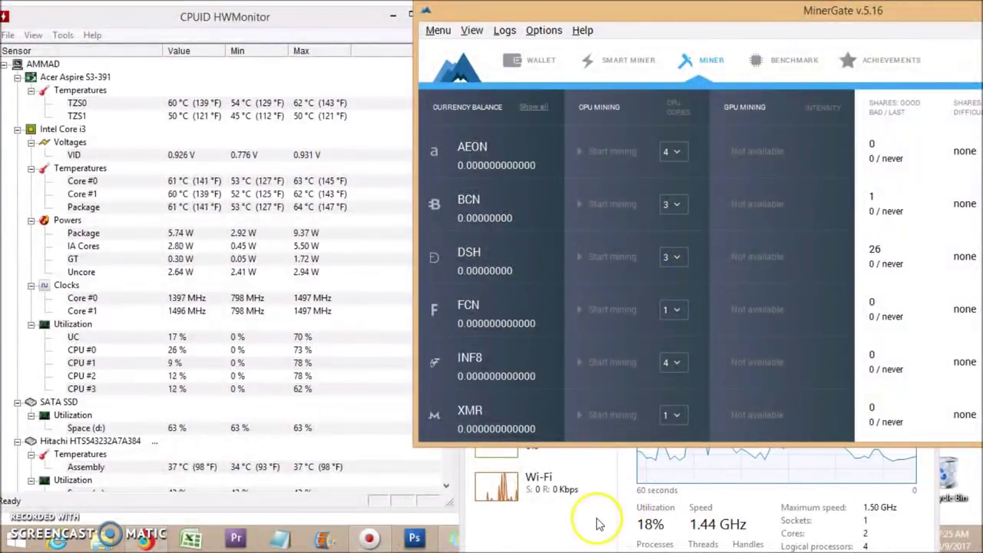
pyautogui.click(850, 538)
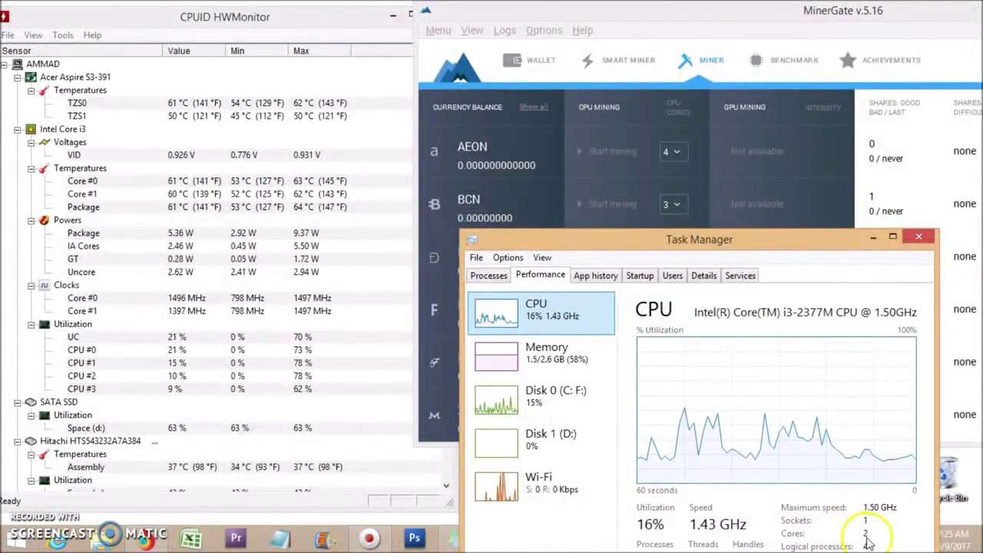
pyautogui.click(566, 198)
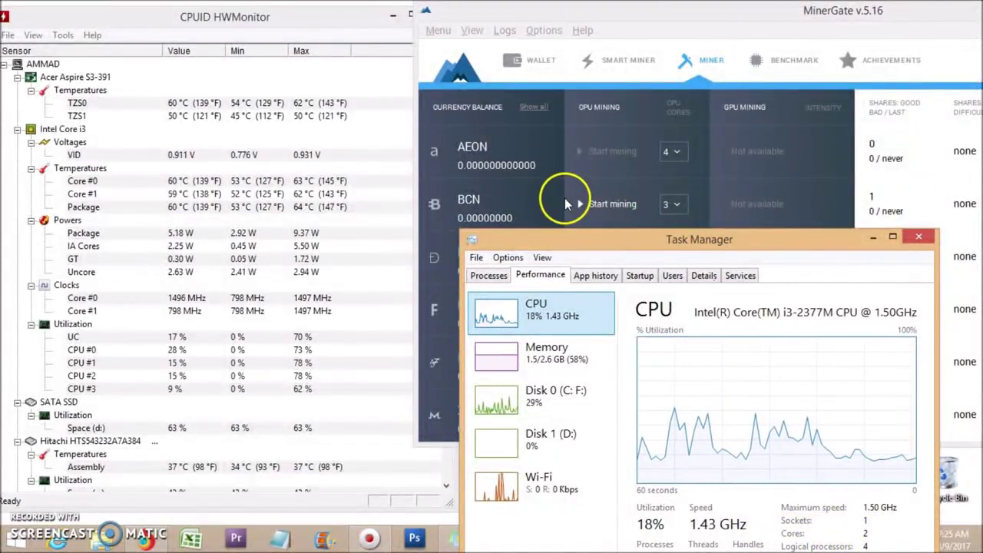
pyautogui.click(577, 205)
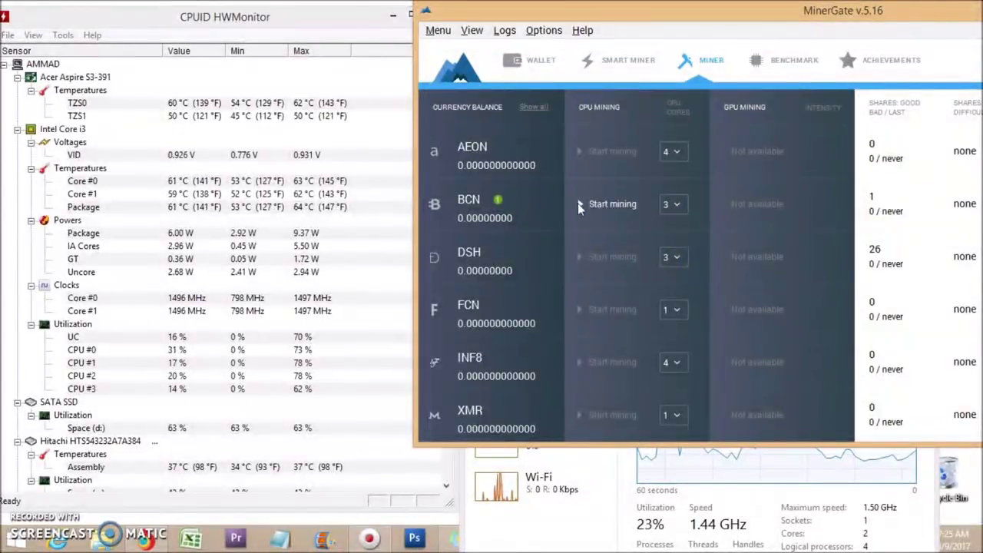
# Change the DSH CPU cores setting from 3 to 2
pyautogui.click(677, 260)
pyautogui.click(676, 239)
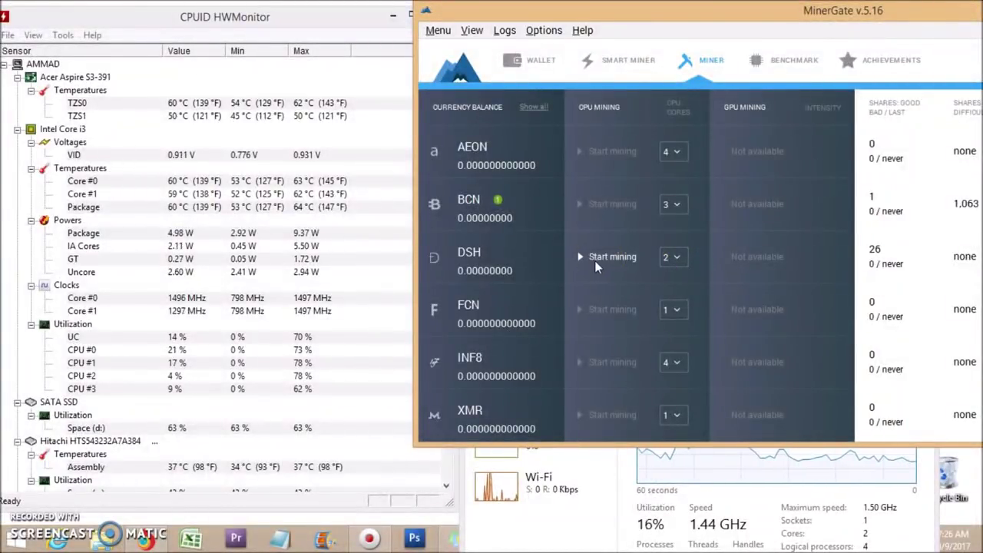
pyautogui.click(616, 261)
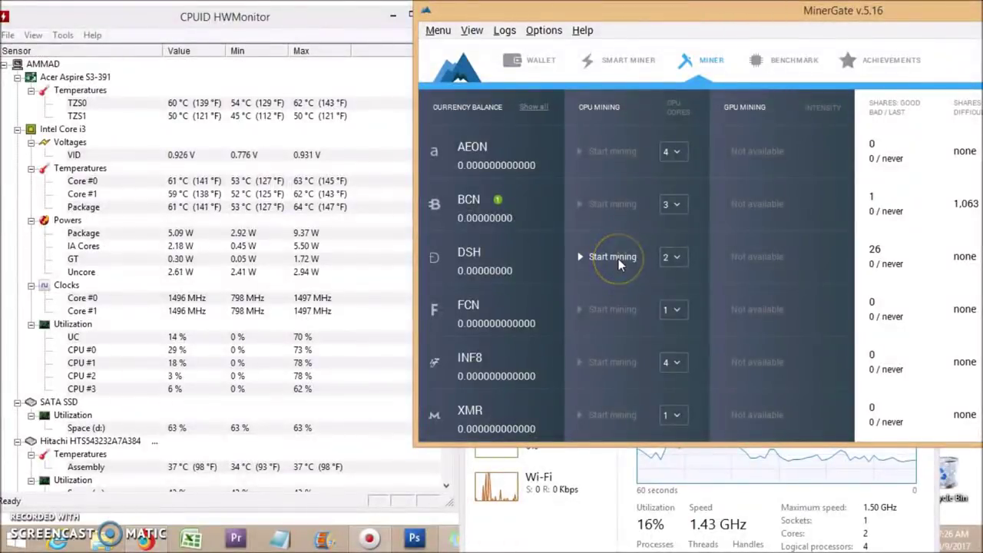
# Start DSH mining on 2 cores, checking CPU load in Task Manager and temperatures in HWMonitor
pyautogui.click(619, 258)
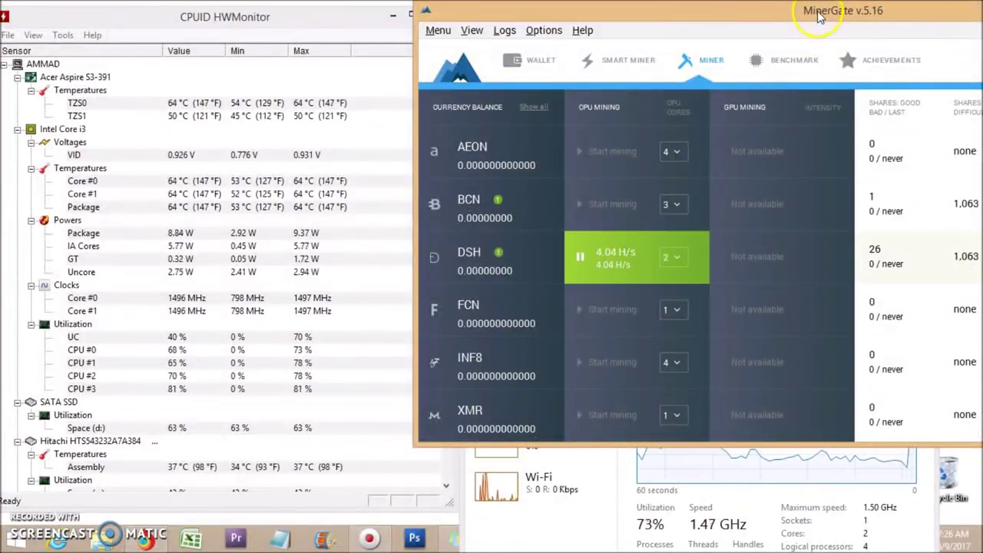
pyautogui.moveTo(817, 13); pyautogui.dragTo(771, 14)
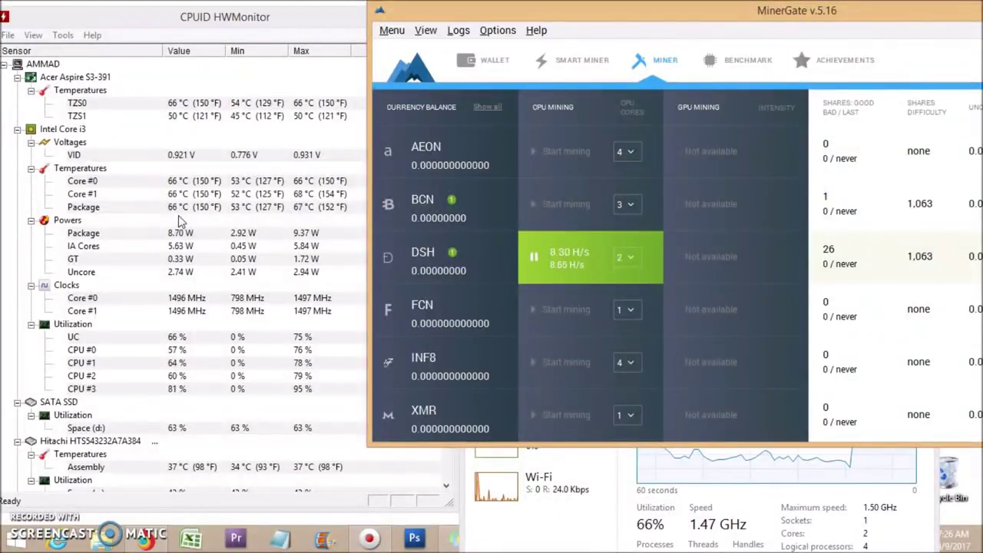
pyautogui.click(589, 527)
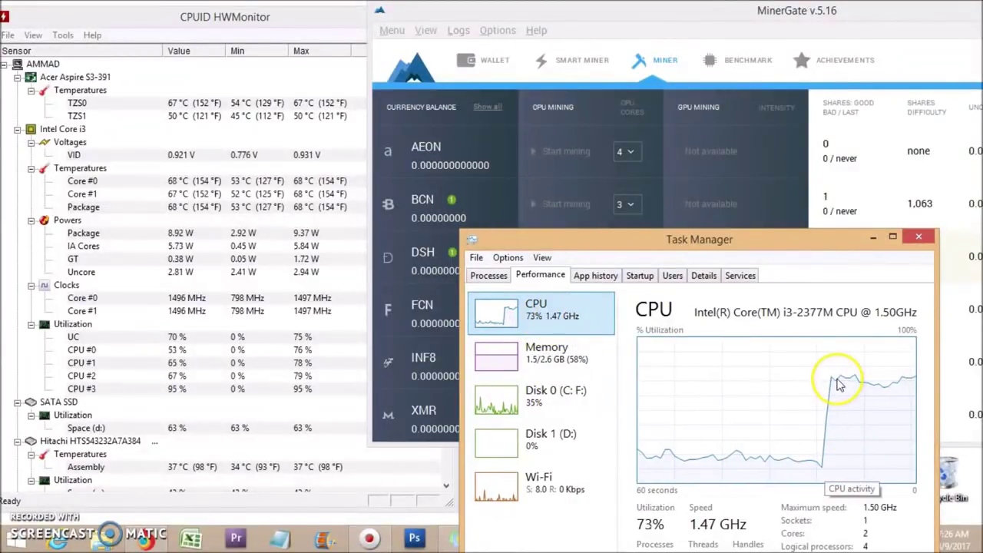
pyautogui.click(354, 440)
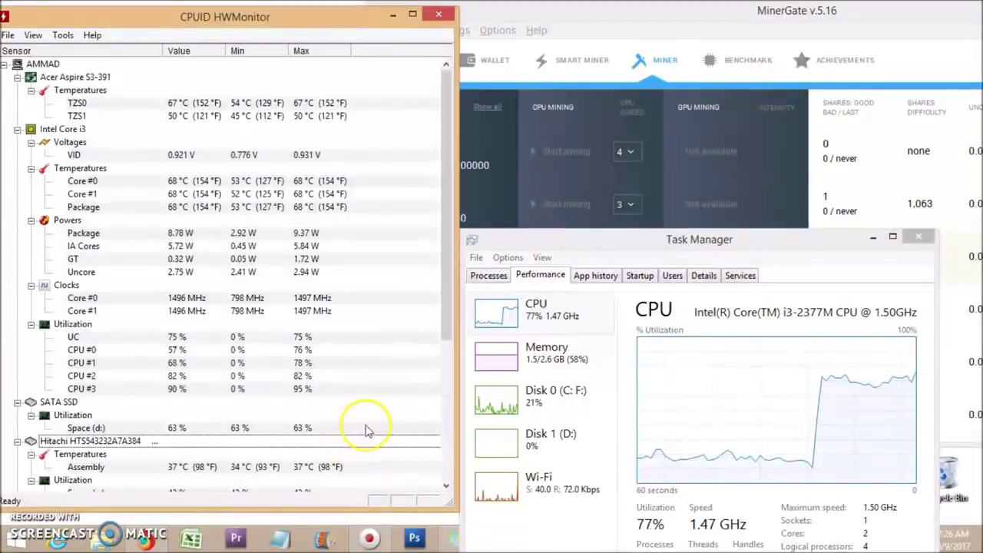
pyautogui.click(787, 179)
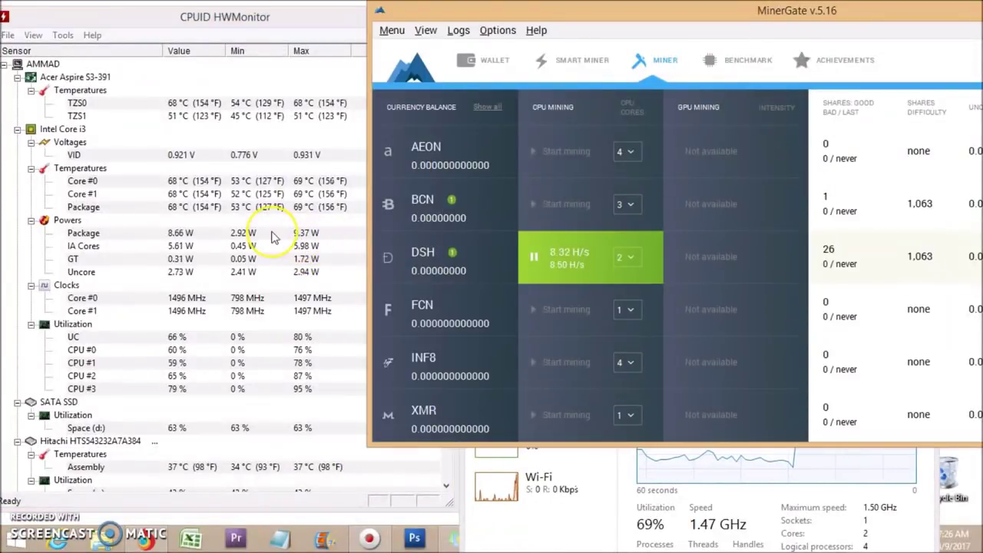